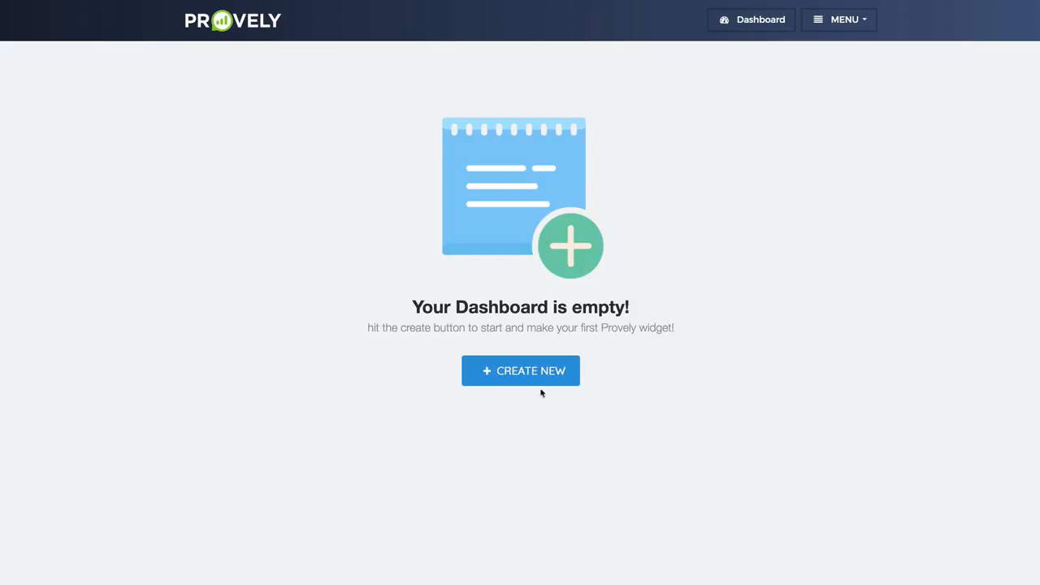
# Create a new widget for a new domain with the URL launchmadness.com and continue to the campaign setup.
pyautogui.click(536, 373)
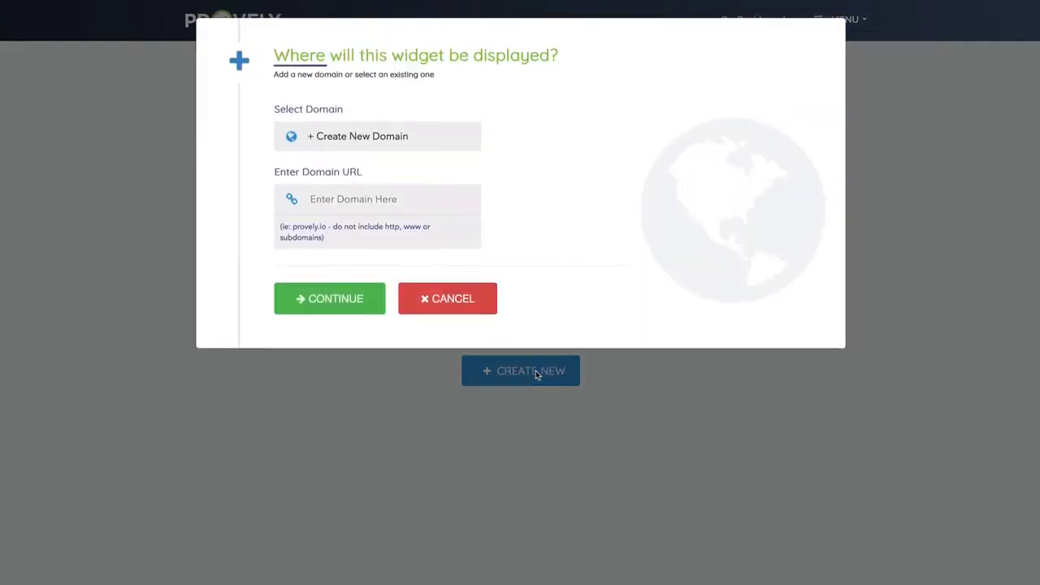
pyautogui.click(399, 144)
pyautogui.click(398, 145)
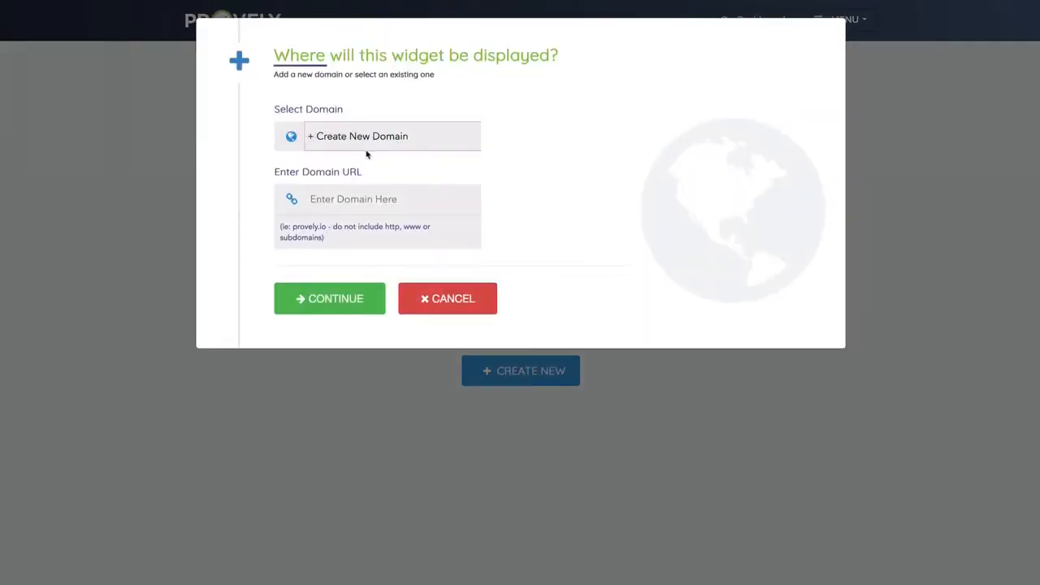
pyautogui.click(347, 192)
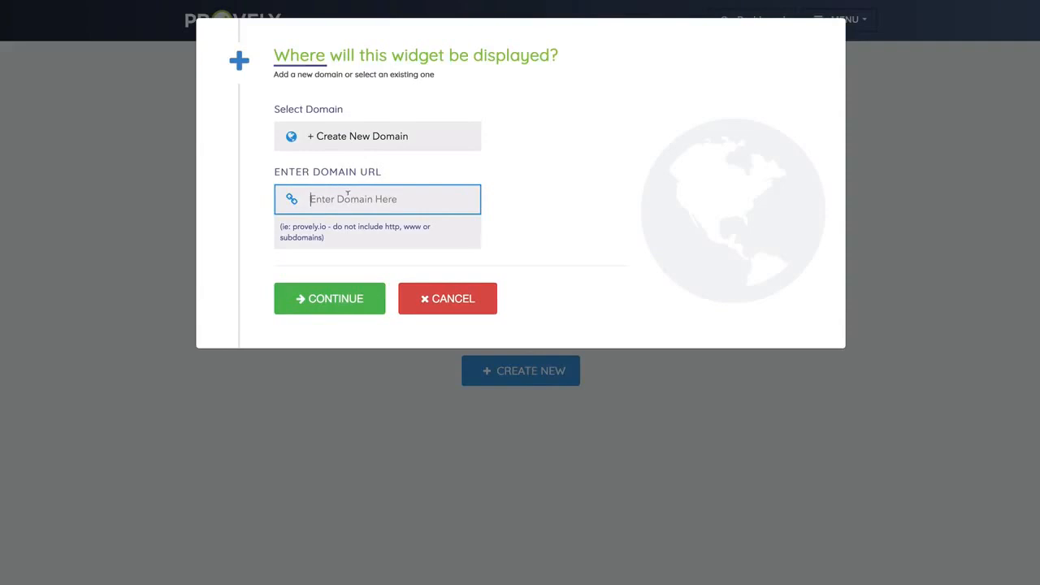
pyautogui.write('dig')
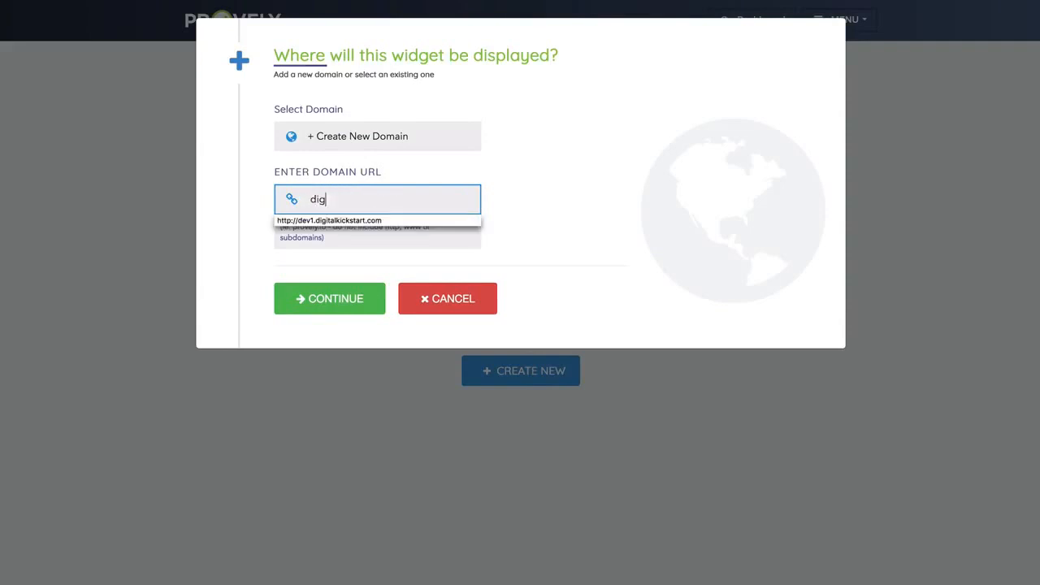
pyautogui.press('BackSpace')
pyautogui.press('BackSpace')
pyautogui.press('BackSpace')
pyautogui.write('launchmad')
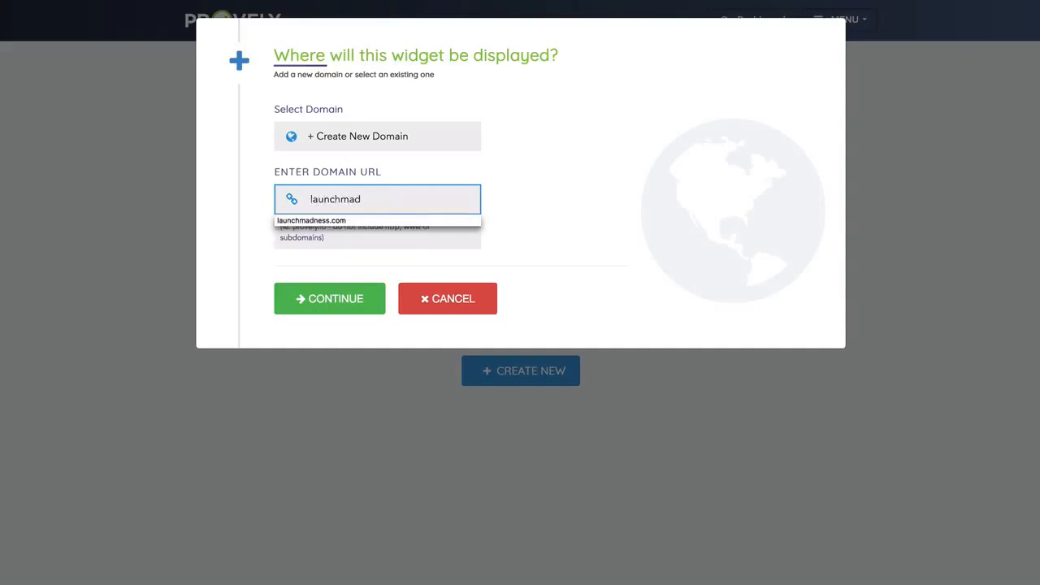
pyautogui.write('ness.com')
pyautogui.click(337, 304)
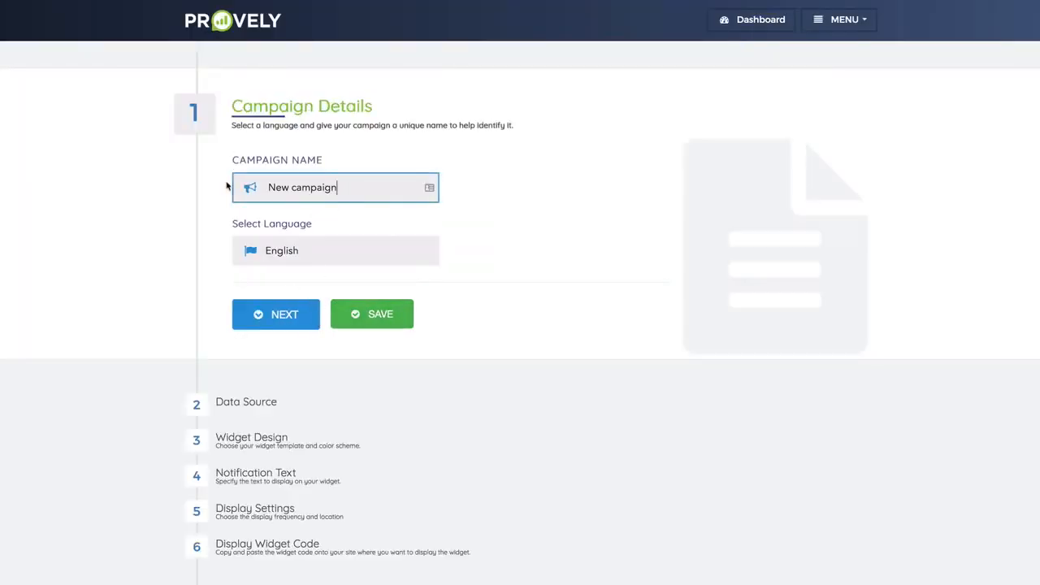
# Name the campaign Demo, keep English as its language, and open the Data Source section.
pyautogui.moveTo(364, 187); pyautogui.dragTo(198, 179)
pyautogui.write('Demo')
pyautogui.click(300, 246)
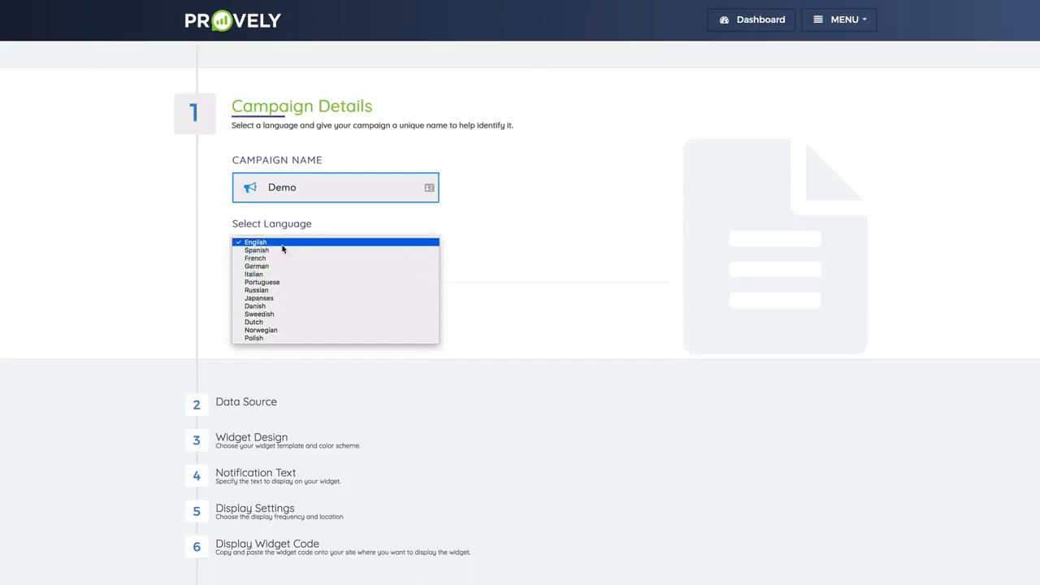
pyautogui.click(329, 228)
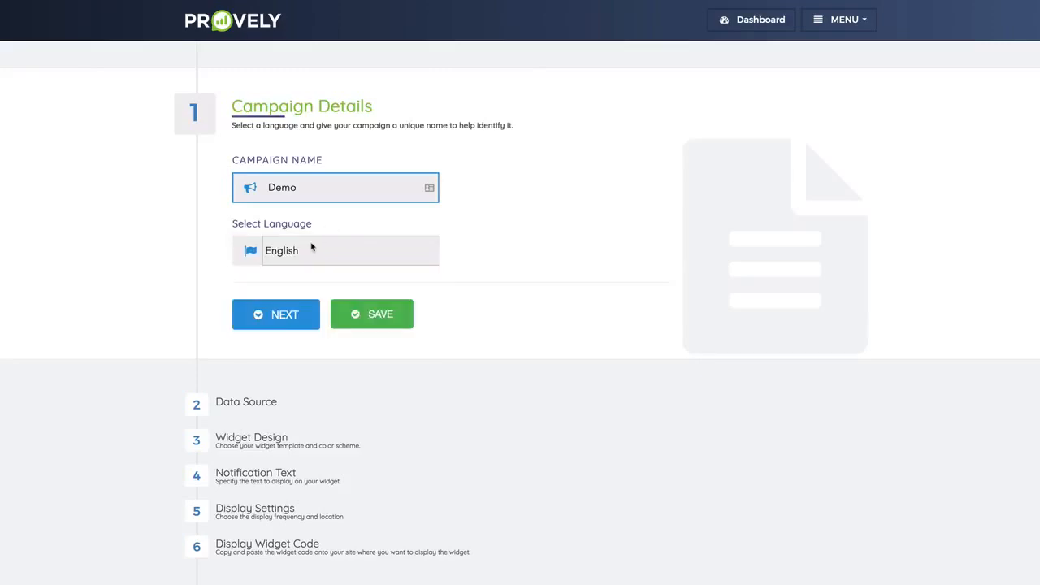
pyautogui.click(204, 400)
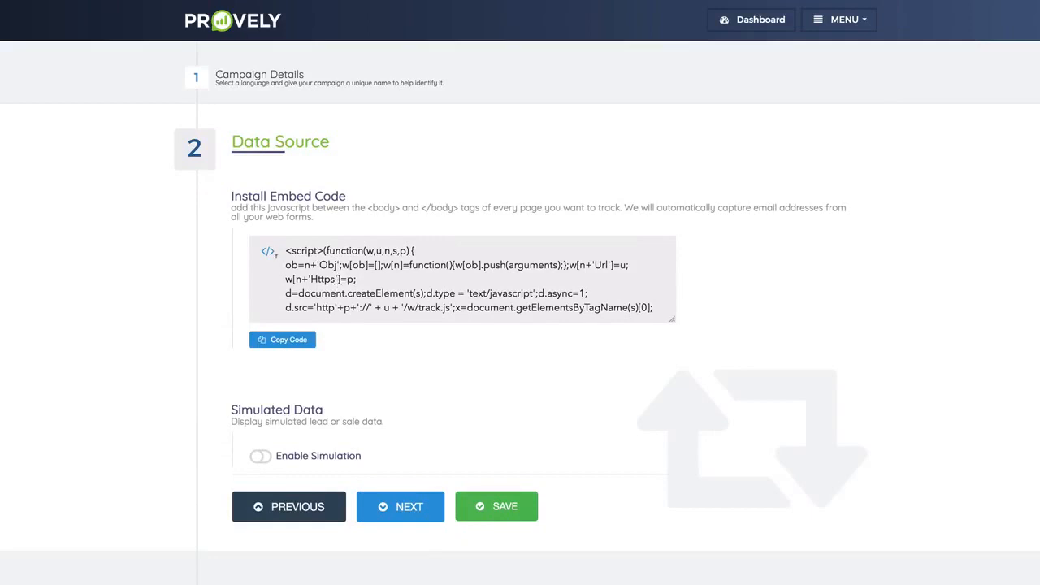
# Copy the whole embed code, switch to LiveEditor, and paste it as a Footer script in the Freebie page's other scripts.
pyautogui.moveTo(279, 239); pyautogui.dragTo(496, 344)
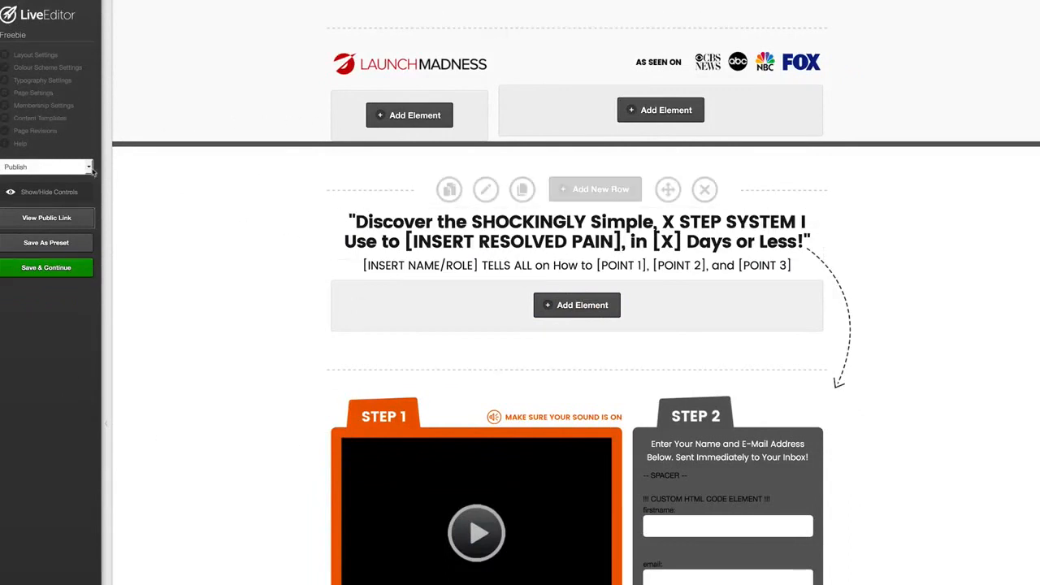
pyautogui.click(31, 94)
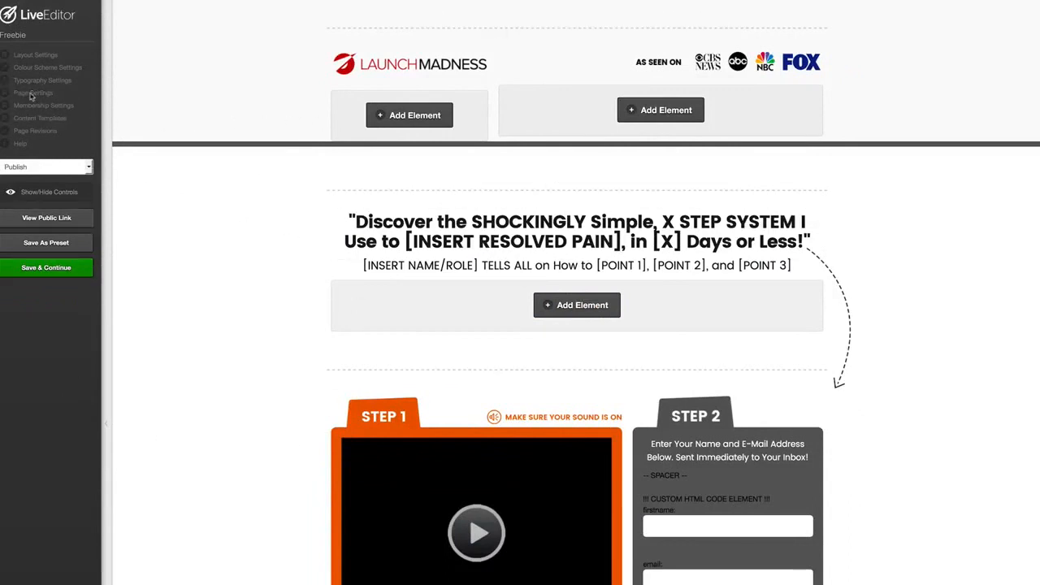
pyautogui.click(367, 475)
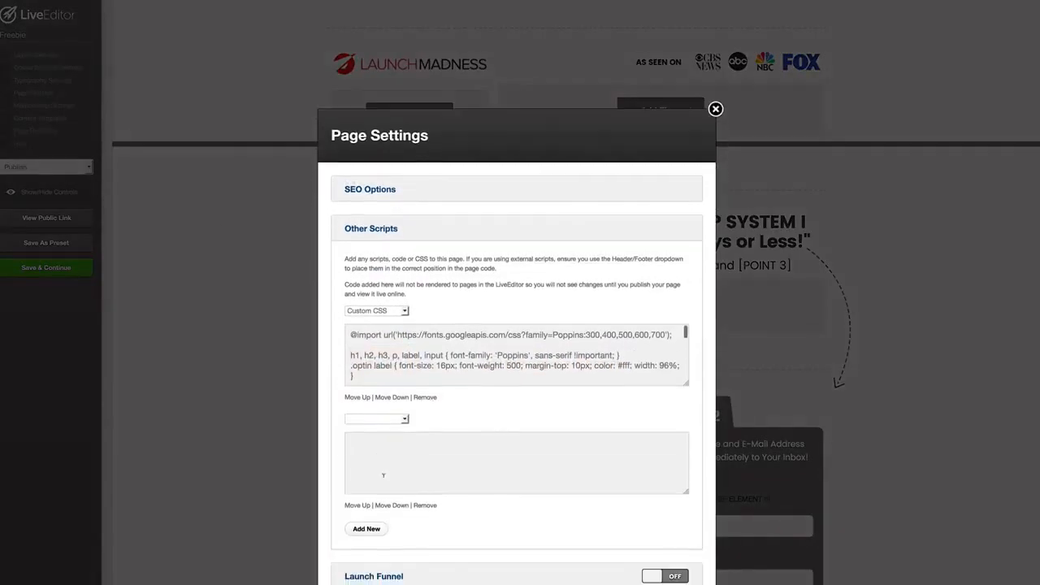
pyautogui.click(382, 443)
pyautogui.hotkey('ctrl', 'v')
pyautogui.click(382, 419)
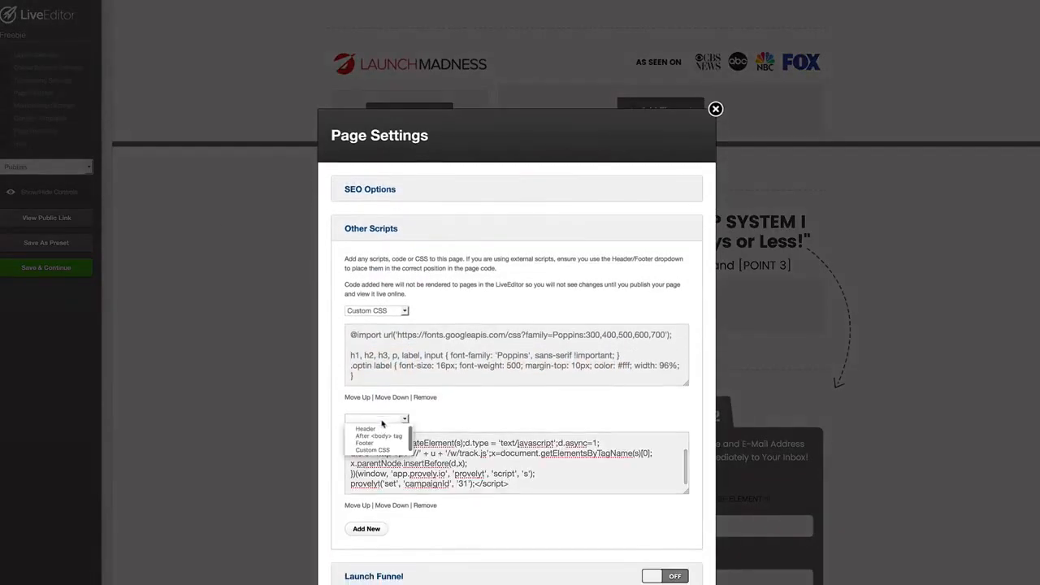
pyautogui.click(376, 443)
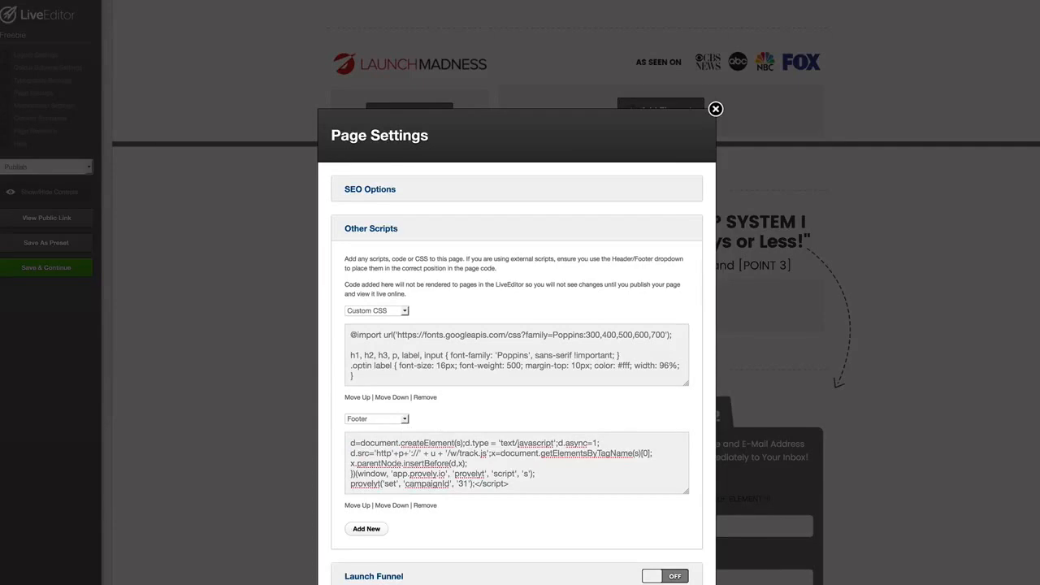
# Close the page settings and save the Freebie page, acknowledging the save messages.
pyautogui.click(715, 108)
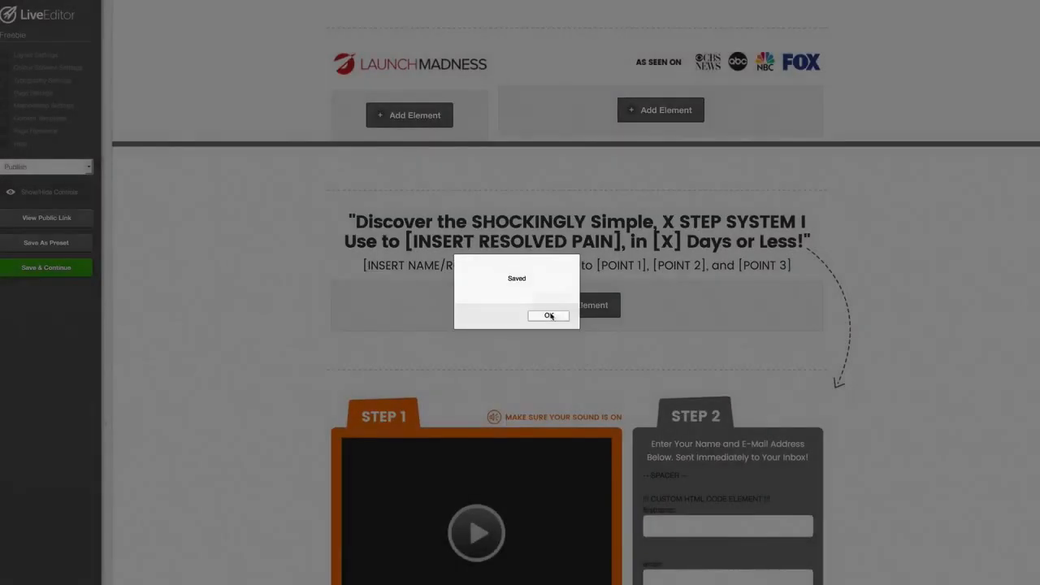
pyautogui.click(550, 316)
pyautogui.click(73, 269)
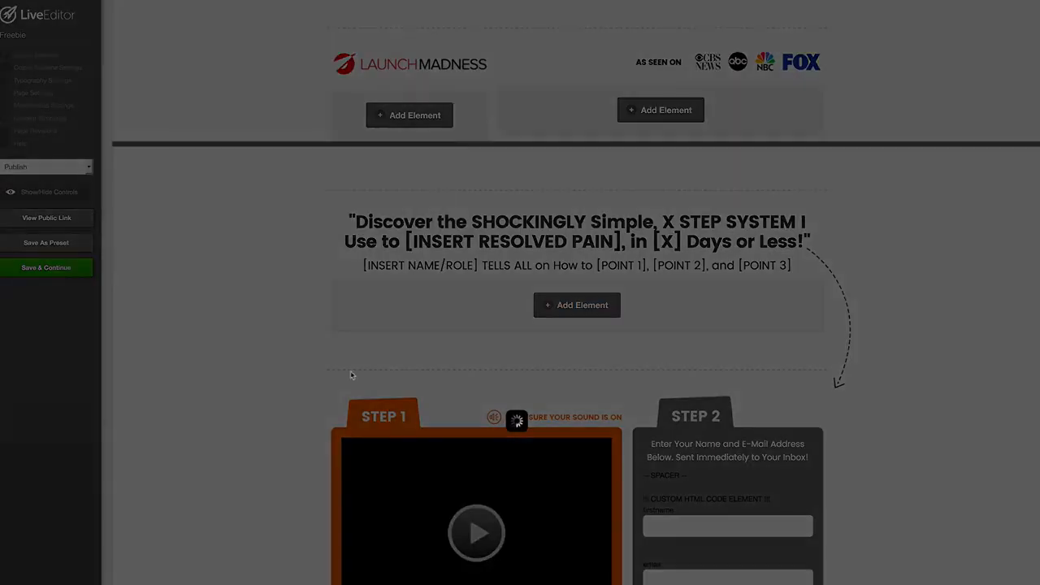
pyautogui.click(573, 317)
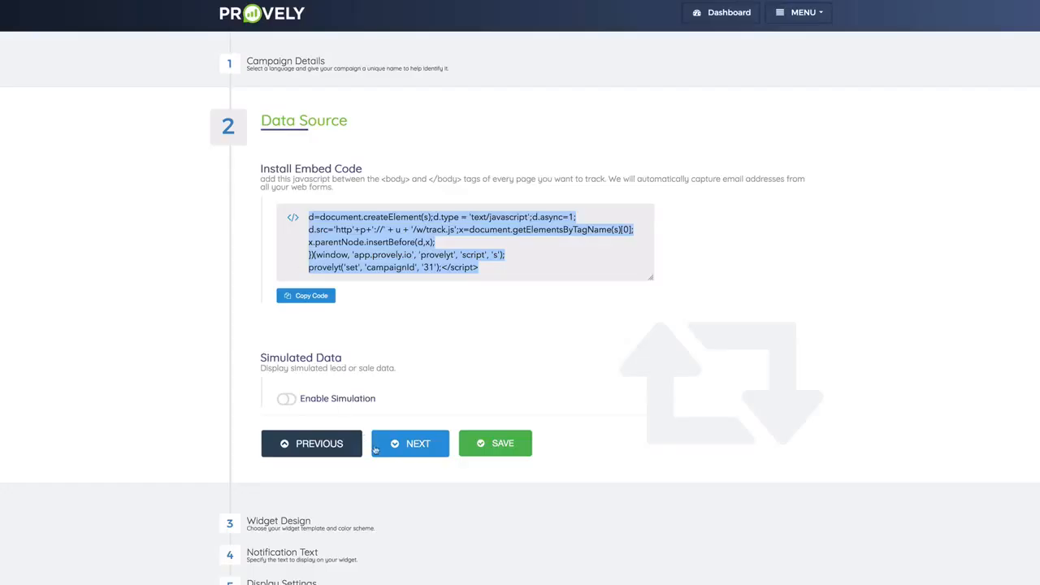
# Back in Provely, switch simulated data on and off again, and proceed to the Widget Design section.
pyautogui.click(283, 401)
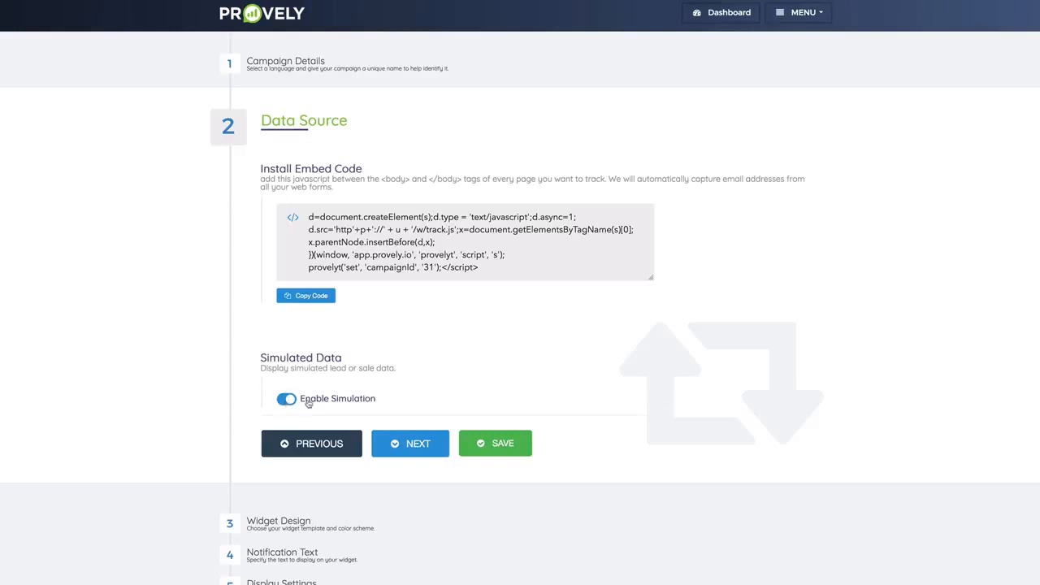
pyautogui.click(289, 407)
pyautogui.click(402, 446)
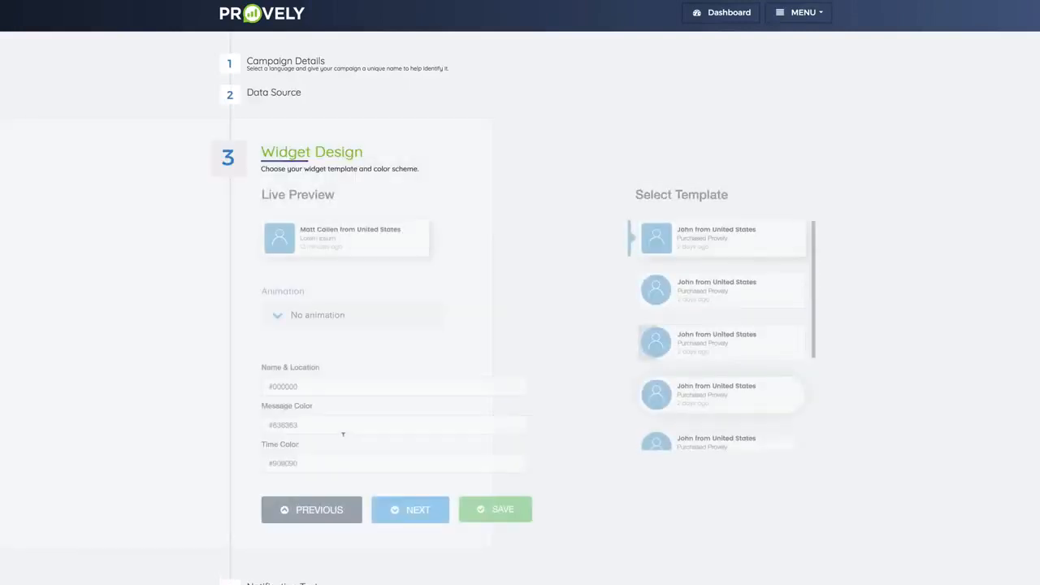
# Browse the widget templates and select the third one, with the round avatar over a grey strip.
pyautogui.scroll(-1, 771, 352)
pyautogui.scroll(-2, 771, 353)
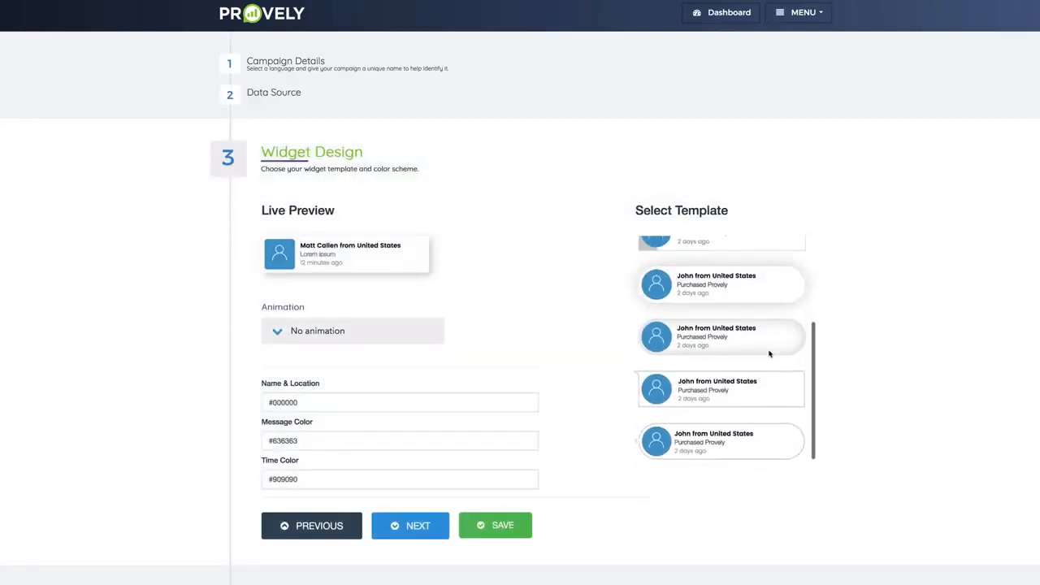
pyautogui.scroll(3, 770, 354)
pyautogui.click(723, 354)
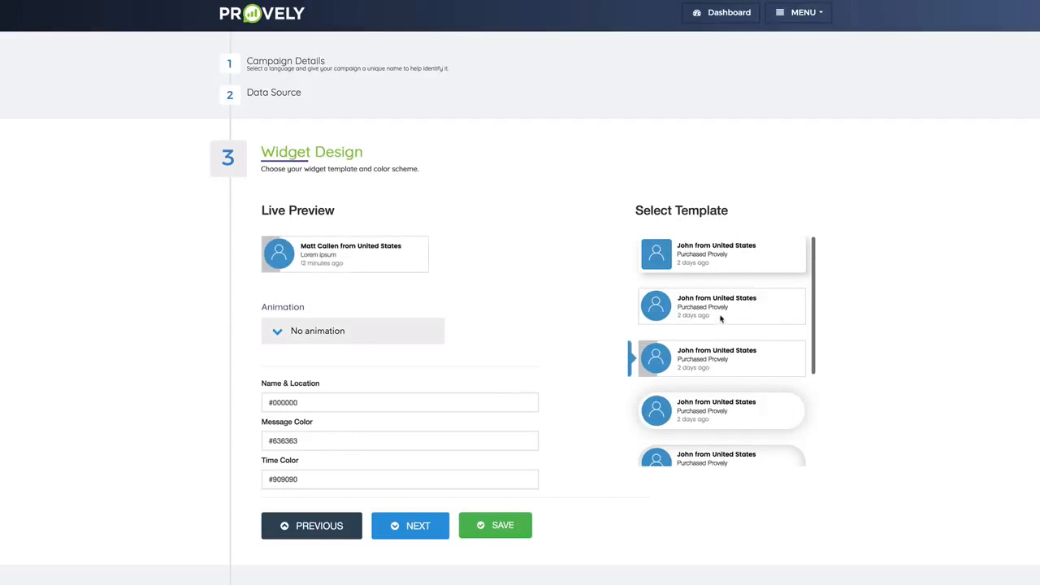
# Set the widget's animation to Fade from the fading effects.
pyautogui.click(320, 341)
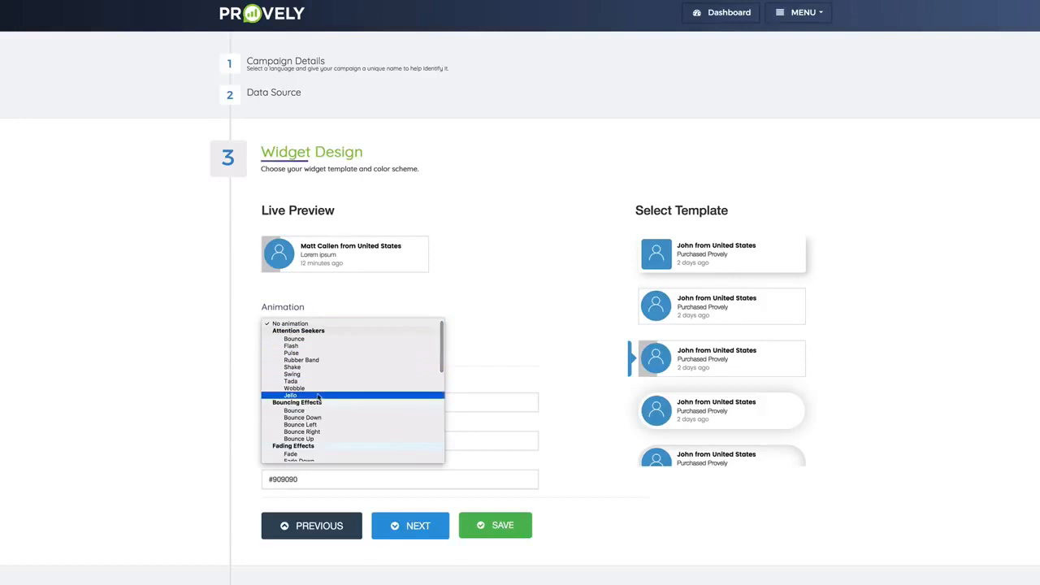
pyautogui.scroll(-3, 318, 398)
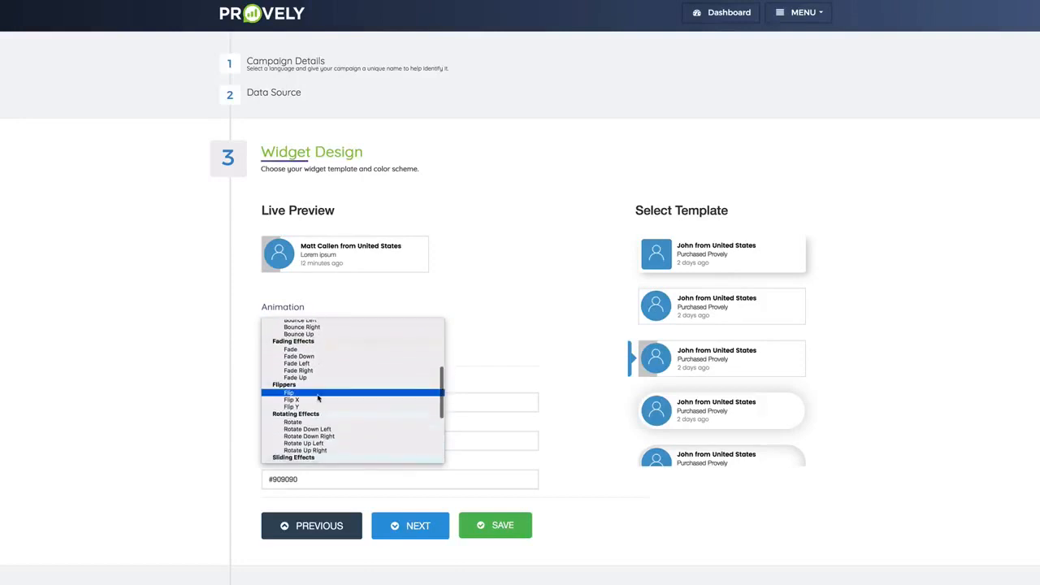
pyautogui.click(325, 348)
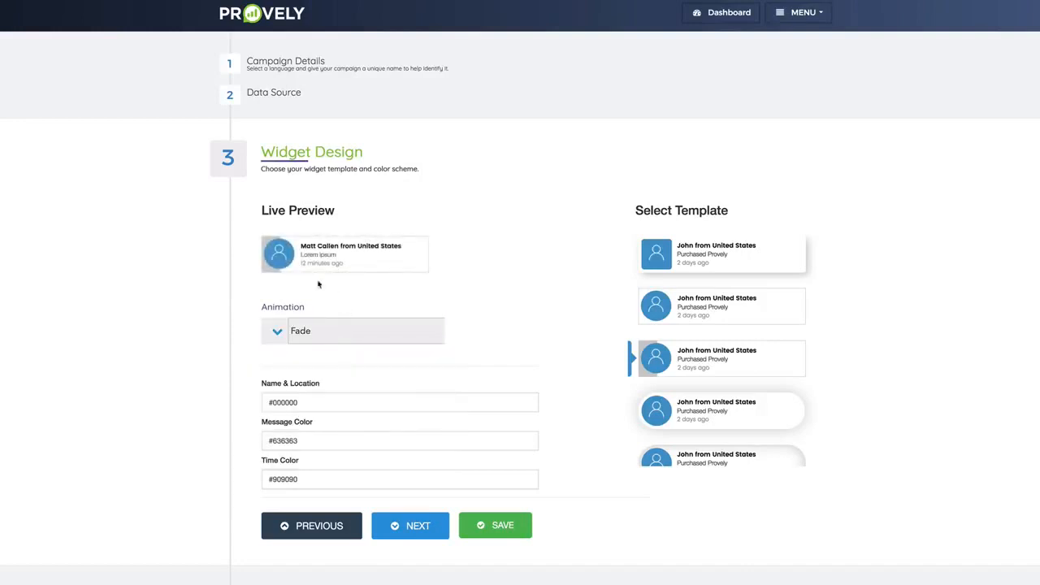
# Set the name and location colour to red #b91313 and the message colour to blue #3800ff.
pyautogui.click(322, 399)
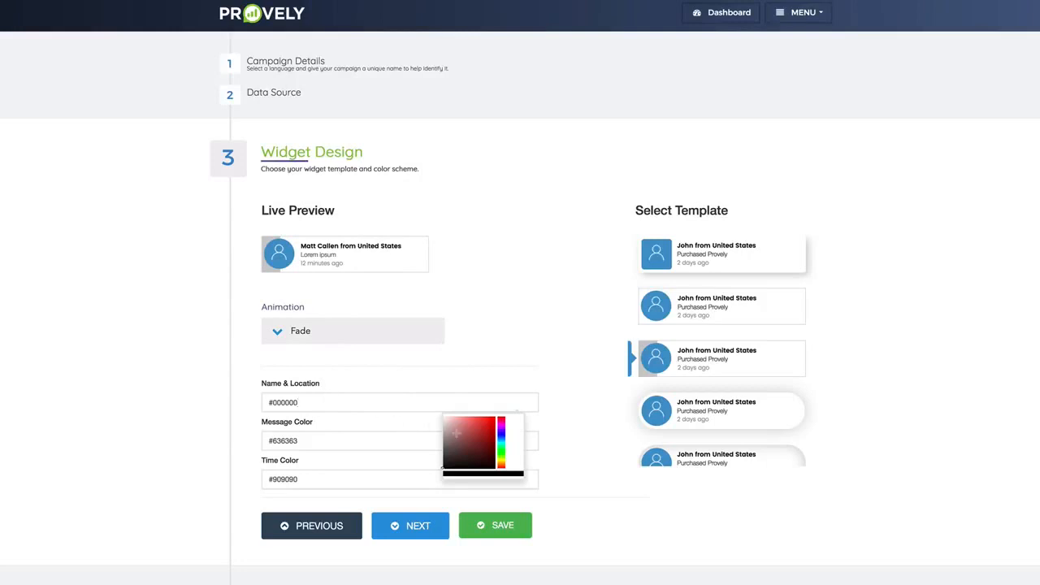
pyautogui.moveTo(456, 432); pyautogui.dragTo(489, 430)
pyautogui.click(356, 430)
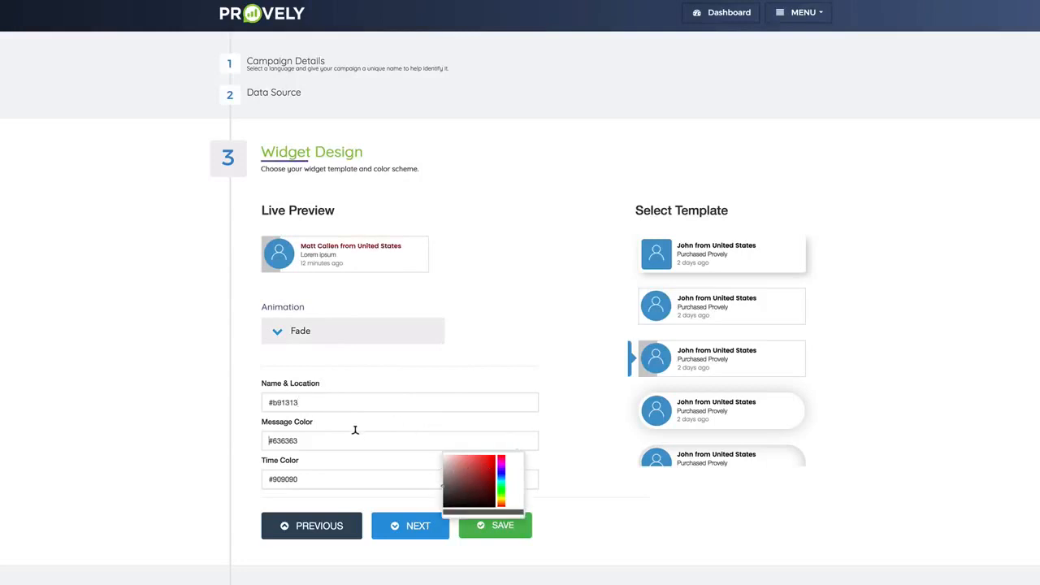
pyautogui.click(468, 490)
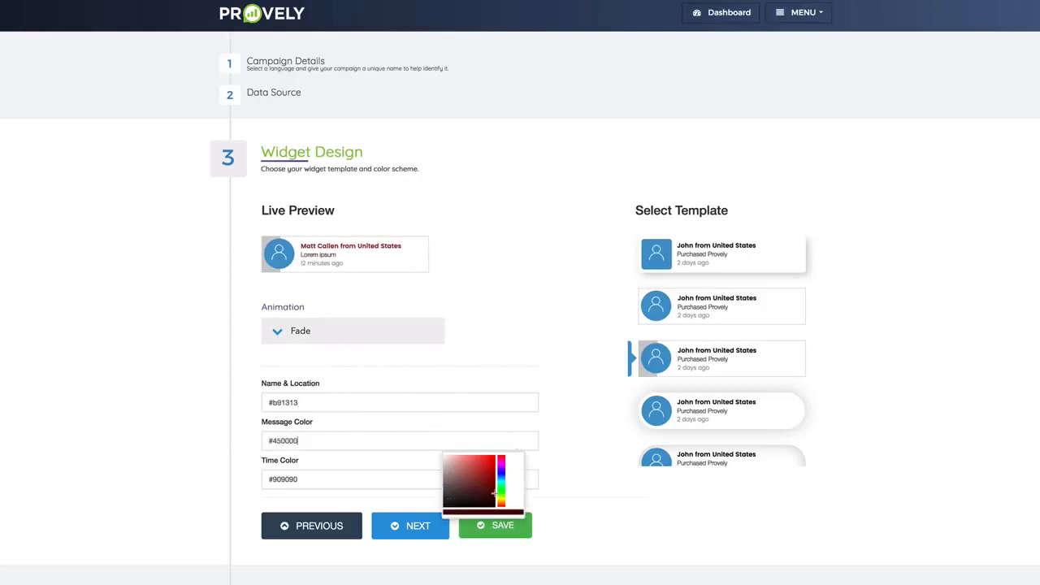
pyautogui.click(500, 474)
pyautogui.click(492, 463)
pyautogui.moveTo(491, 463)
pyautogui.mouseDown()
pyautogui.moveTo(474, 479)
pyautogui.moveTo(500, 440)
pyautogui.mouseUp()
# Set the time colour to black #000000 and proceed to the Notification Text section.
pyautogui.click(367, 474)
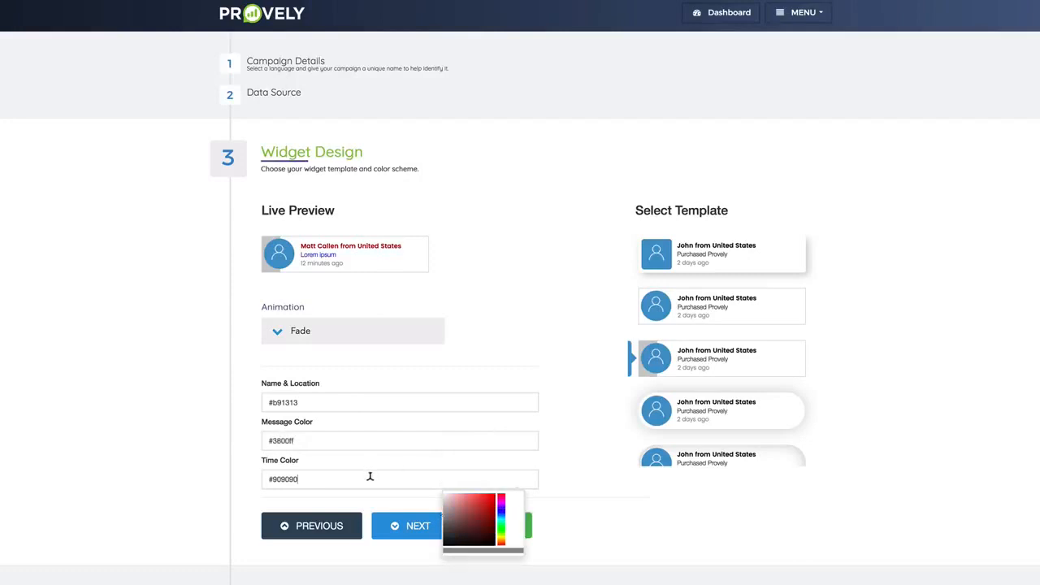
pyautogui.moveTo(460, 512); pyautogui.dragTo(427, 554)
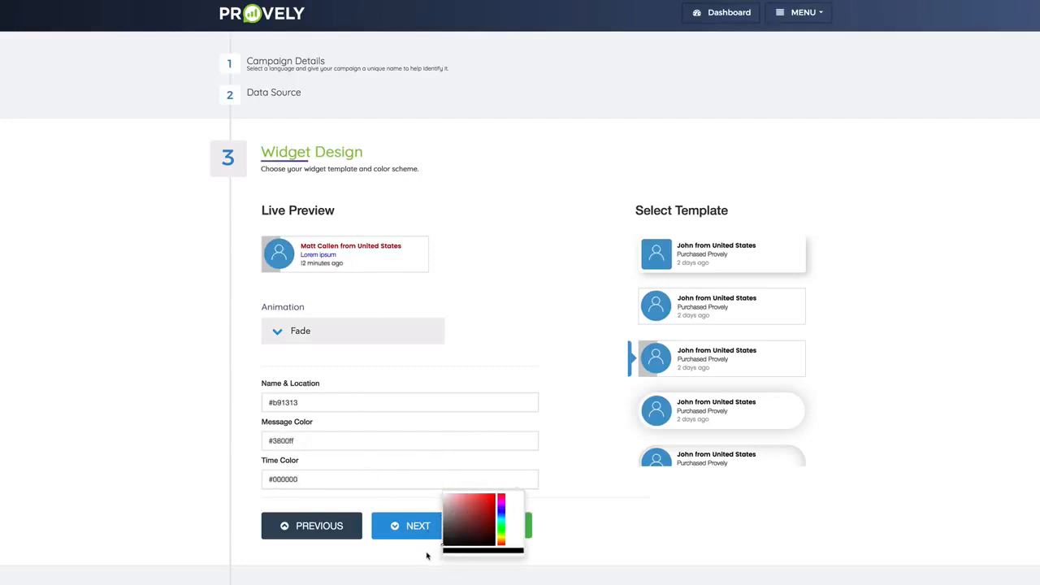
pyautogui.click(465, 380)
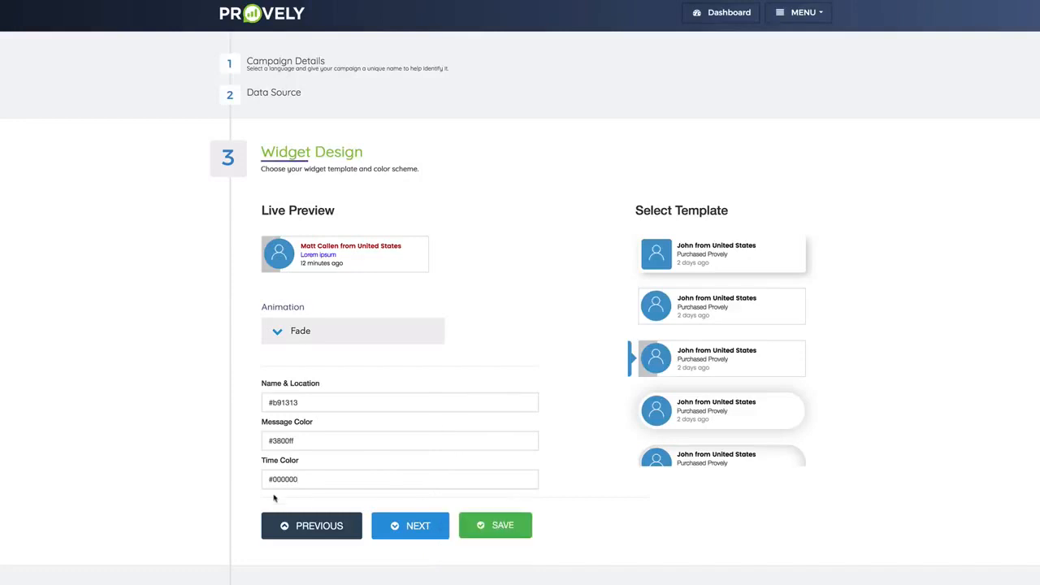
pyautogui.click(414, 527)
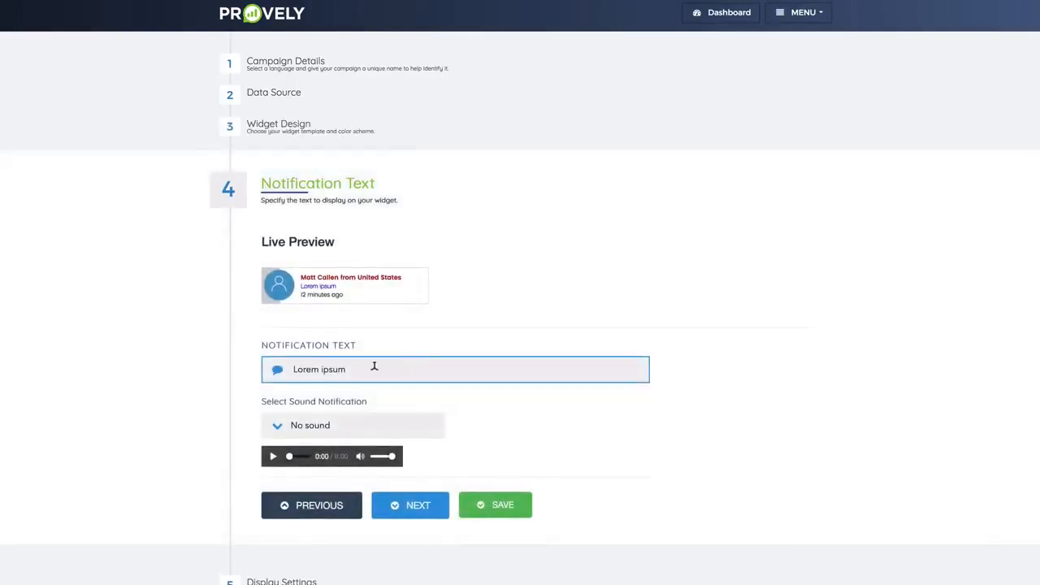
# Replace the placeholder notification text with "Just signed up for the Freebie!".
pyautogui.moveTo(373, 366); pyautogui.dragTo(284, 369)
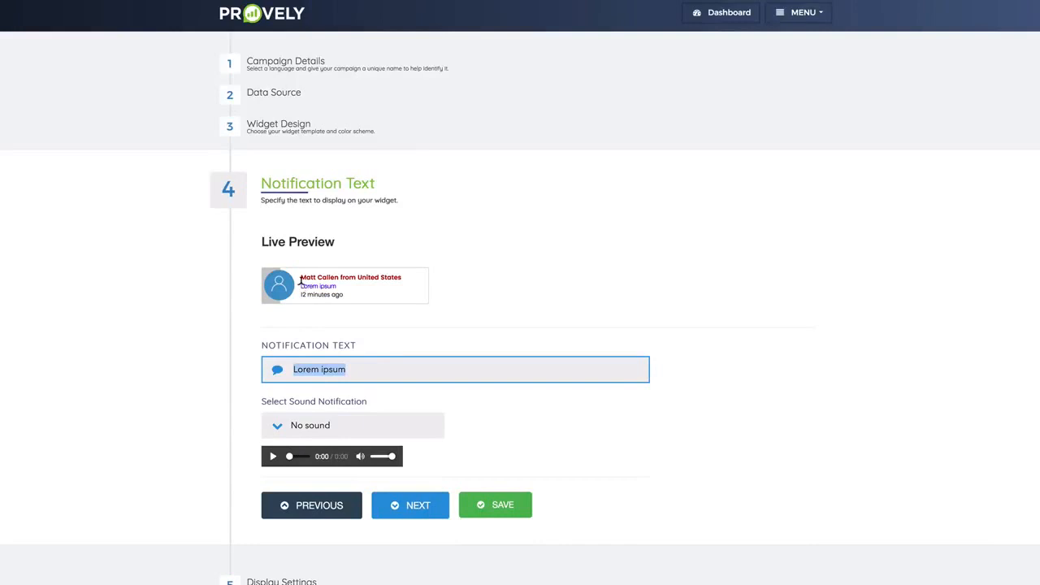
pyautogui.moveTo(301, 286); pyautogui.dragTo(335, 285)
pyautogui.moveTo(348, 369); pyautogui.dragTo(244, 363)
pyautogui.write('Just signed up for our')
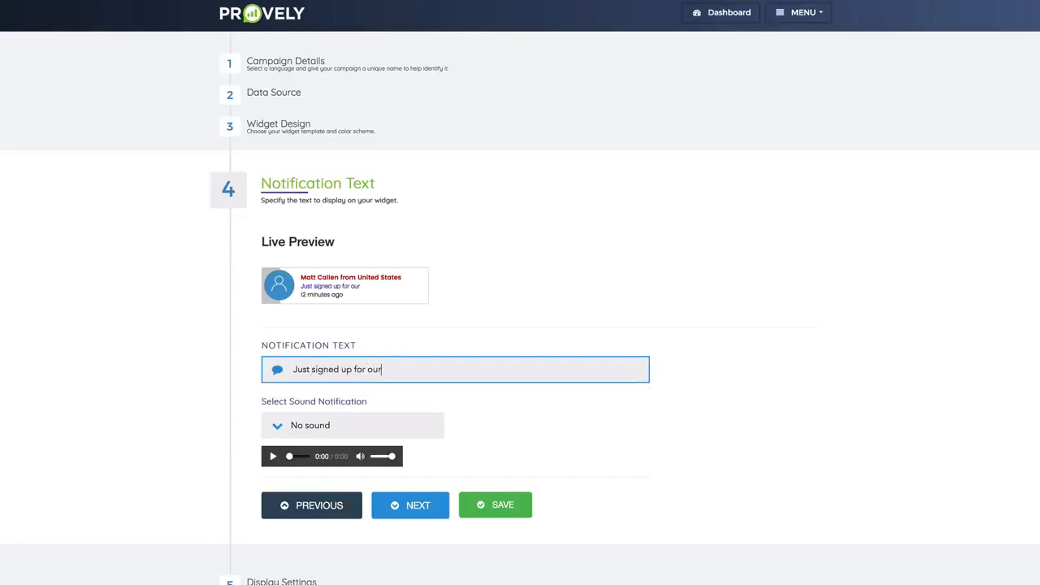
pyautogui.press('BackSpace')
pyautogui.press('BackSpace')
pyautogui.press('BackSpace')
pyautogui.write('the F')
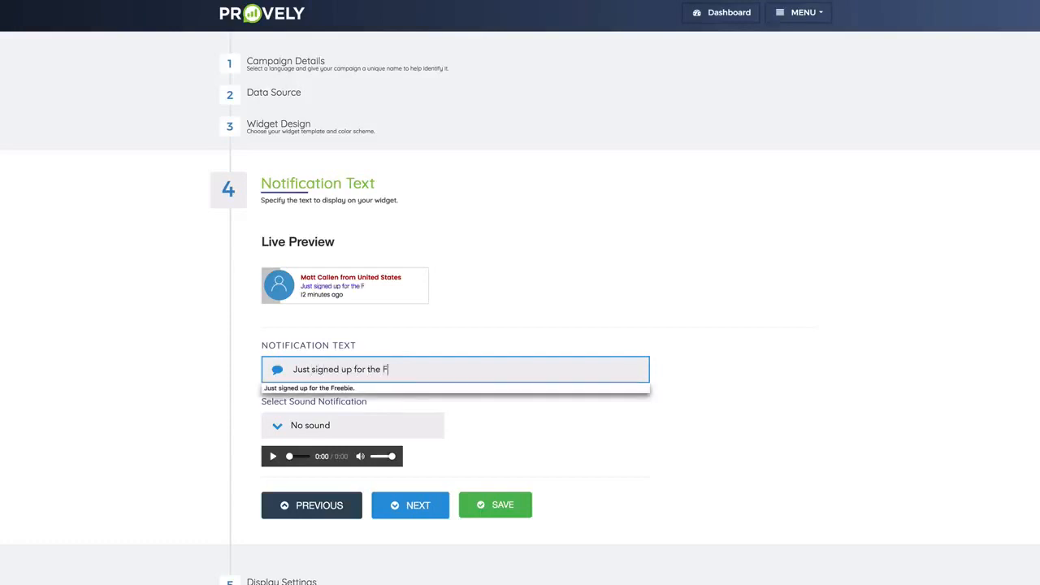
pyautogui.write('reebie!')
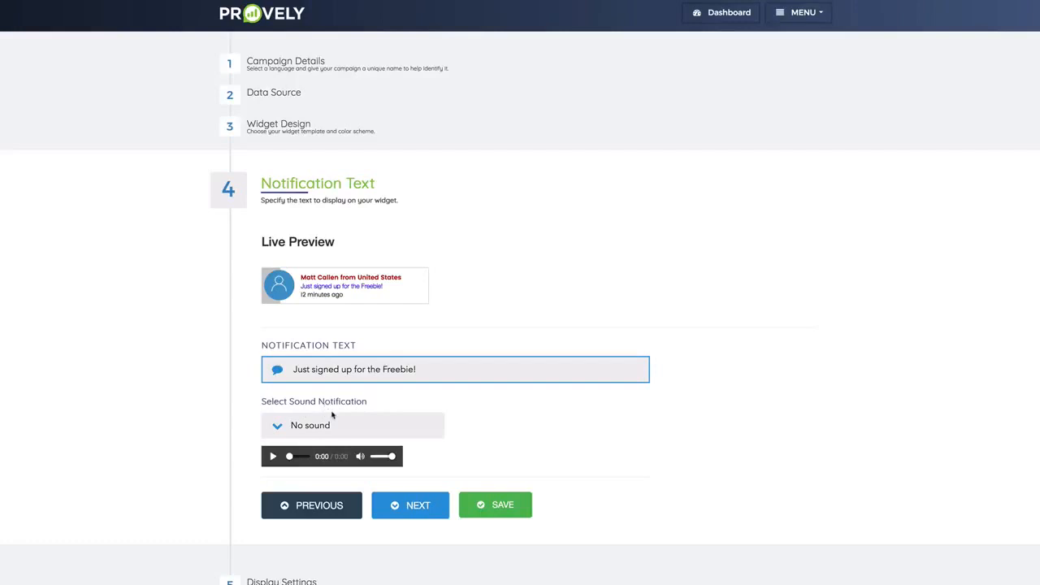
# Review the sound notification choices, keep No sound, and proceed to the Display Settings section.
pyautogui.click(305, 436)
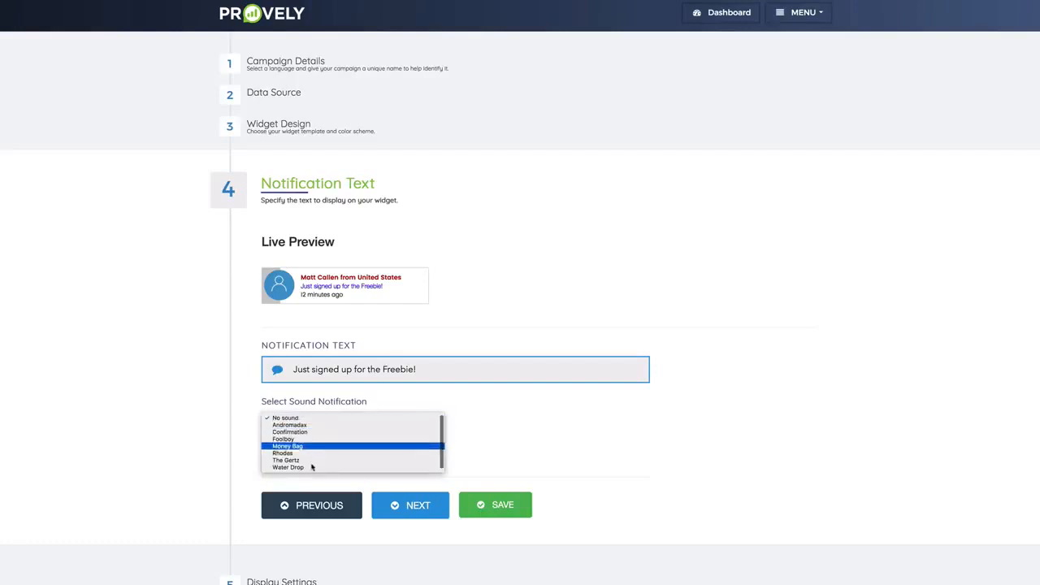
pyautogui.click(396, 413)
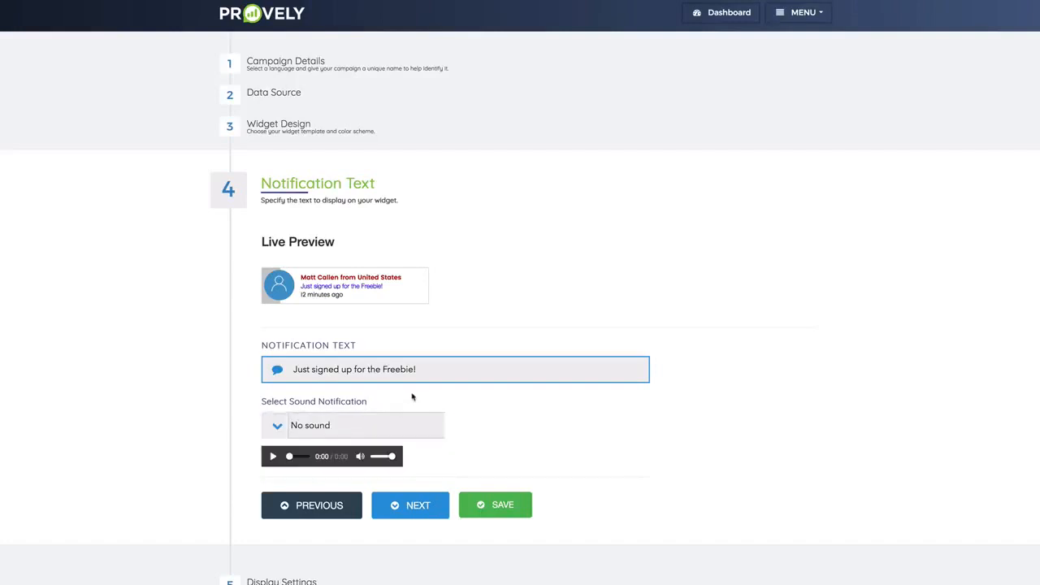
pyautogui.click(395, 507)
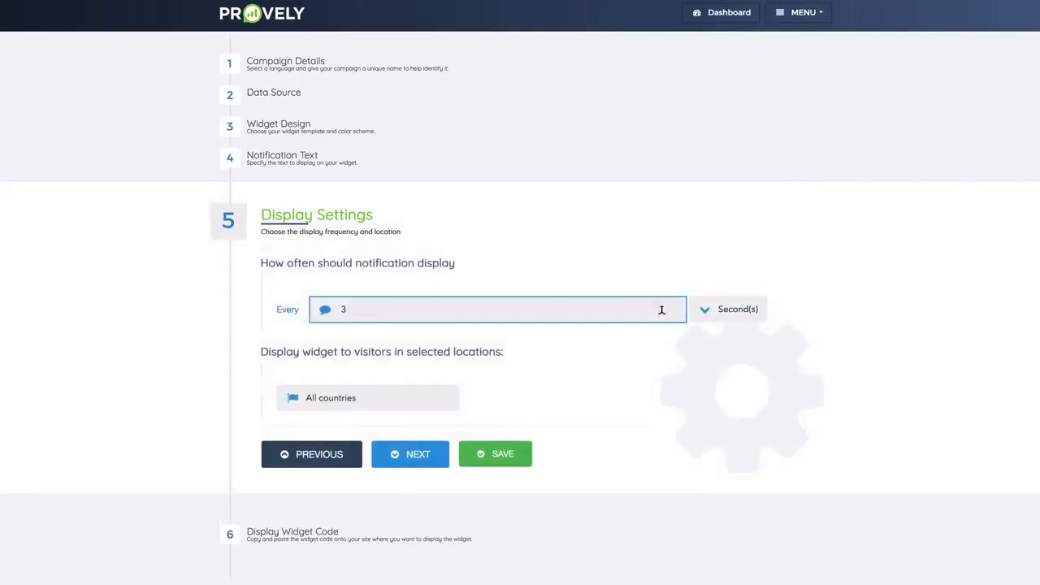
# Keep the notification display interval at every 3 Second(s) for all countries and proceed to the Display Widget Code section.
pyautogui.click(749, 312)
pyautogui.click(729, 282)
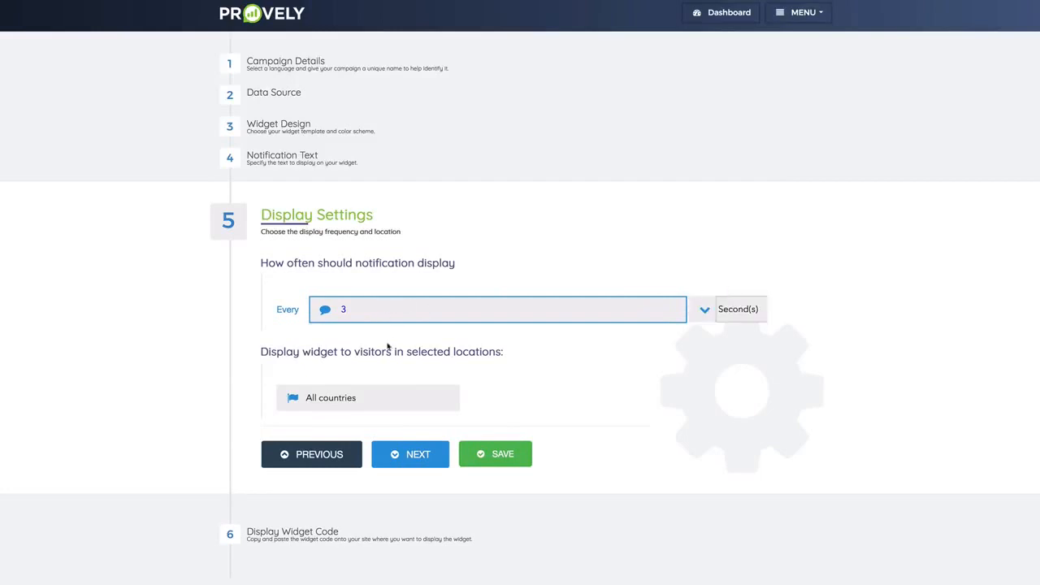
pyautogui.click(424, 460)
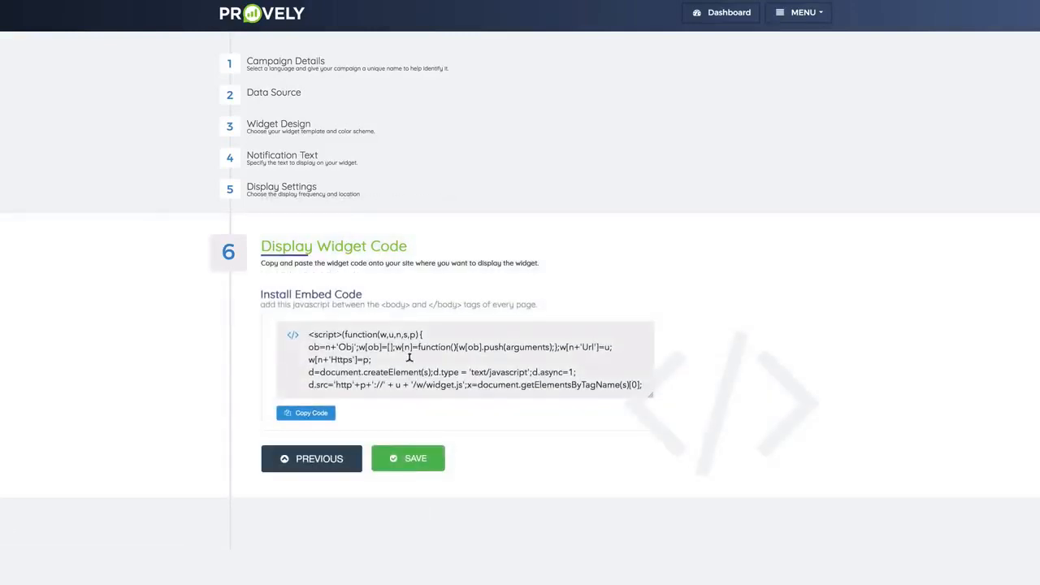
# Copy the full widget embed code and paste it into a new Other Scripts entry in the Freebie page's settings in LiveEditor.
pyautogui.hotkey('ctrl', 'a')
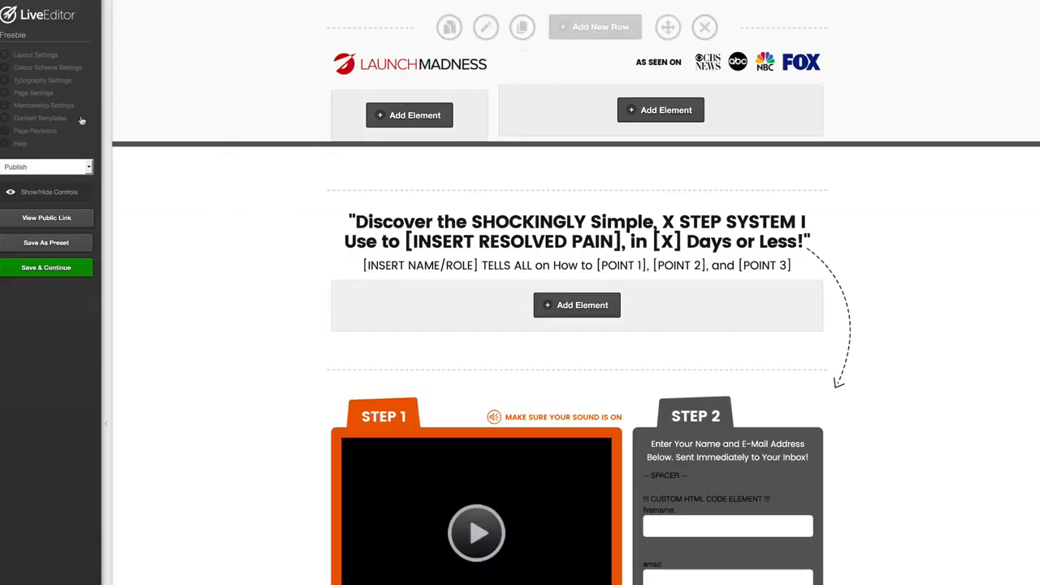
pyautogui.click(34, 95)
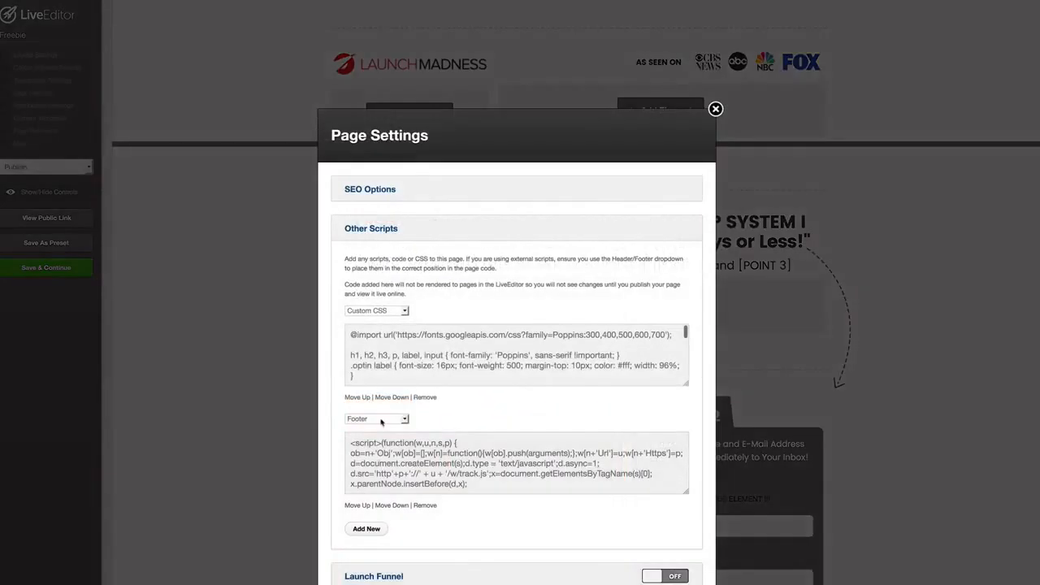
pyautogui.click(366, 528)
pyautogui.scroll(-1, 372, 487)
pyautogui.hotkey('ctrl', 'v')
# Set the new widget script's placement to Footer, close the page settings and save the Freebie page.
pyautogui.click(377, 472)
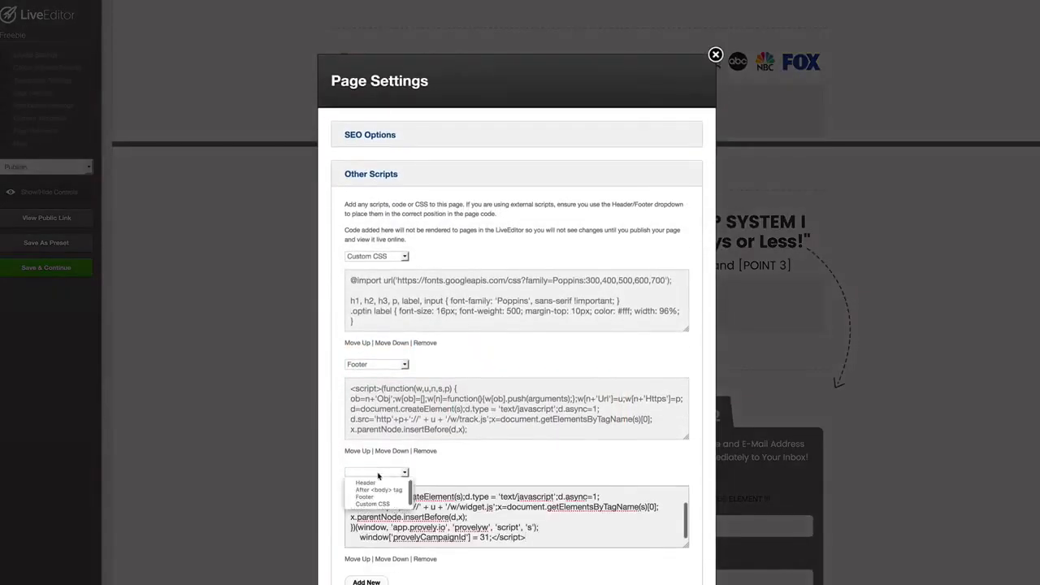
pyautogui.click(379, 490)
pyautogui.click(377, 472)
pyautogui.click(374, 484)
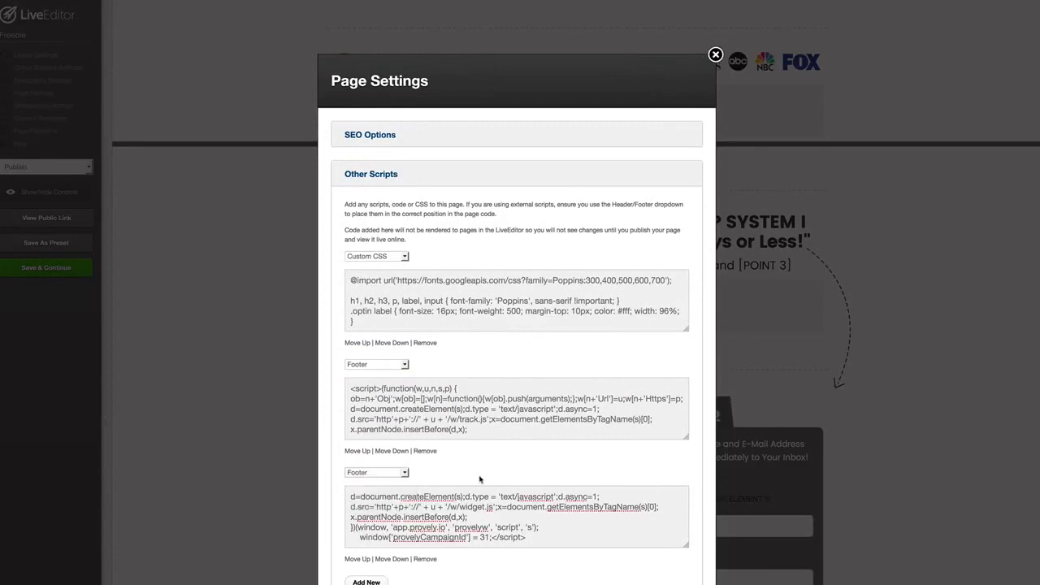
pyautogui.click(715, 54)
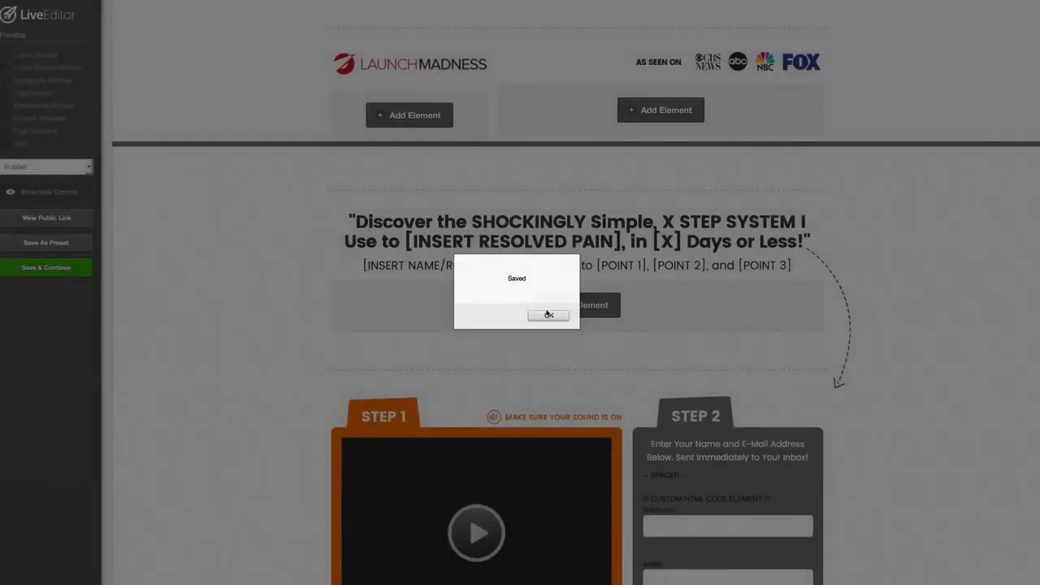
pyautogui.click(549, 314)
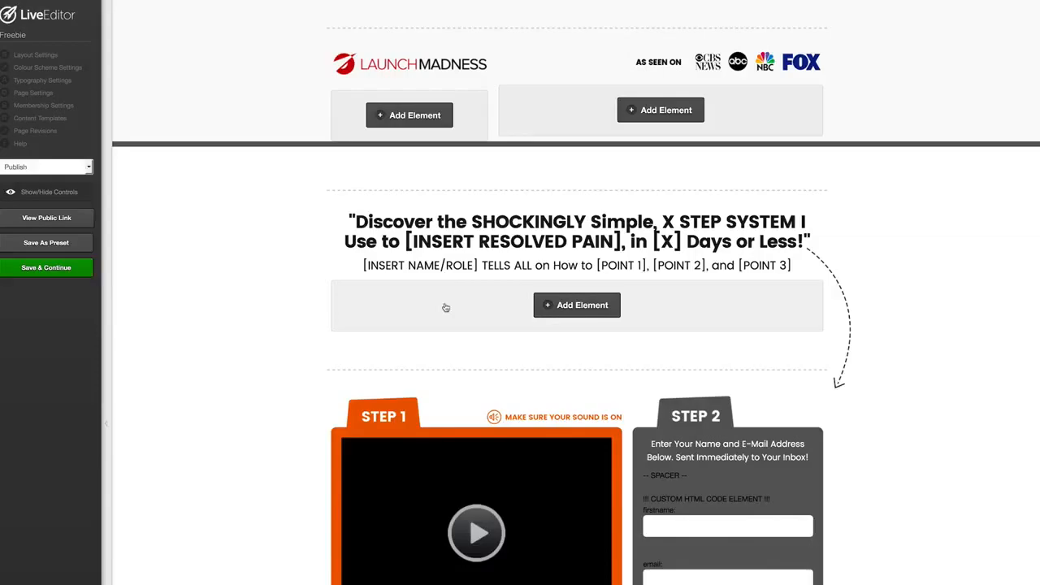
pyautogui.click(68, 267)
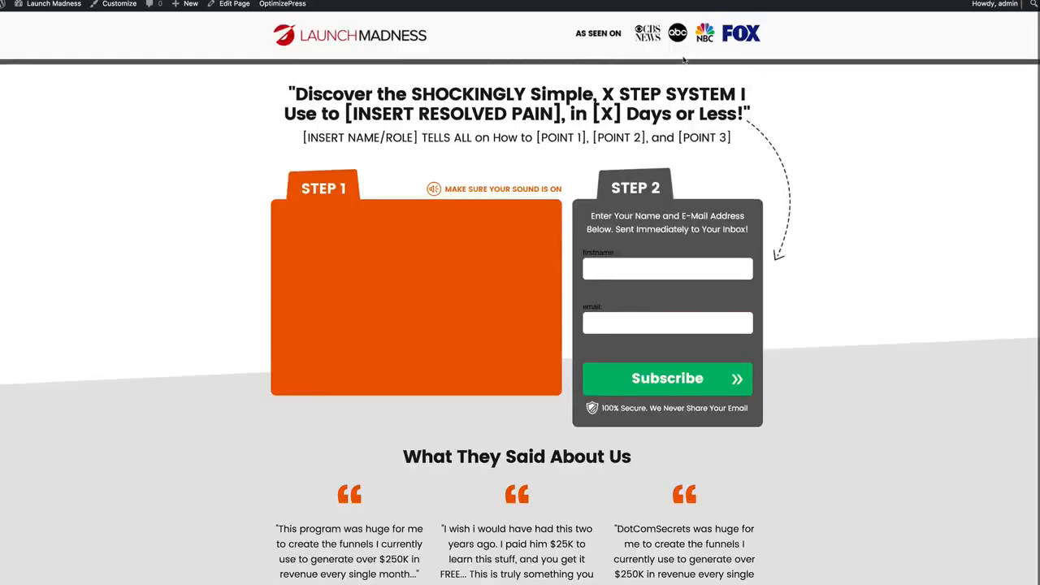
# Fill in the first name in the opt-in form on the public Freebie page using a saved suggestion.
pyautogui.click(620, 265)
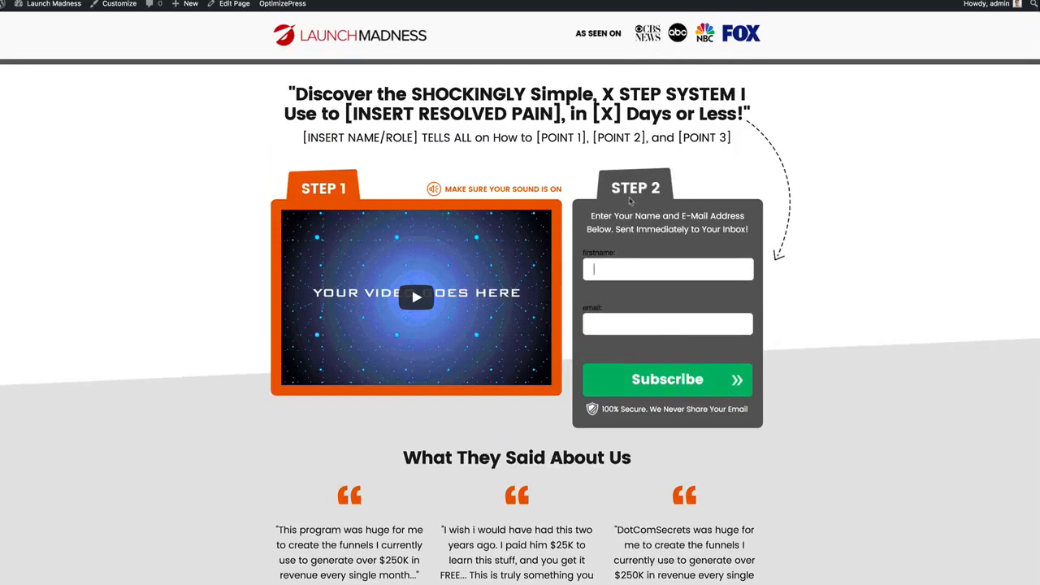
pyautogui.click(631, 271)
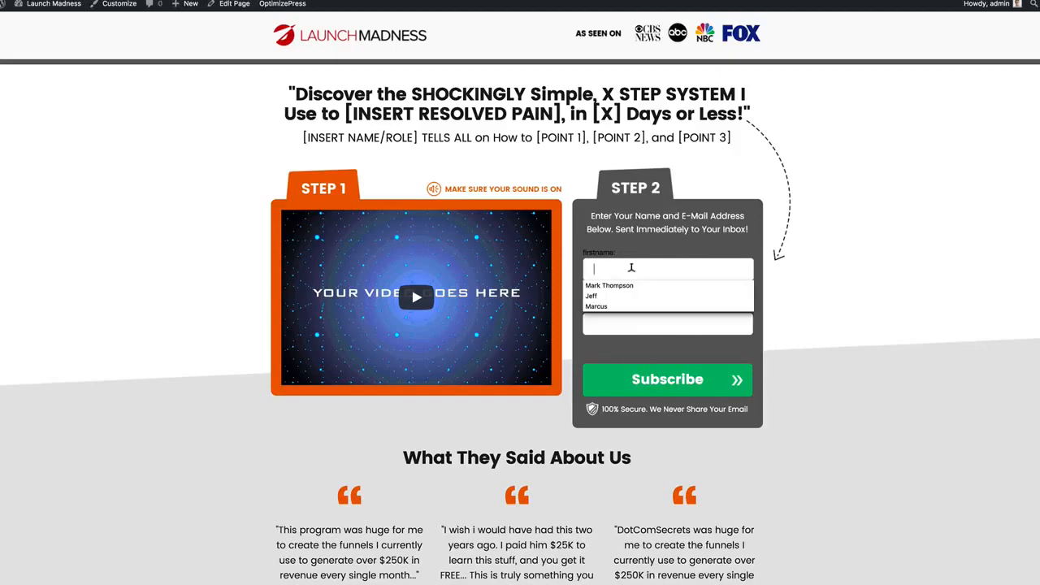
pyautogui.scroll(-1, 631, 276)
pyautogui.click(632, 262)
pyautogui.click(630, 284)
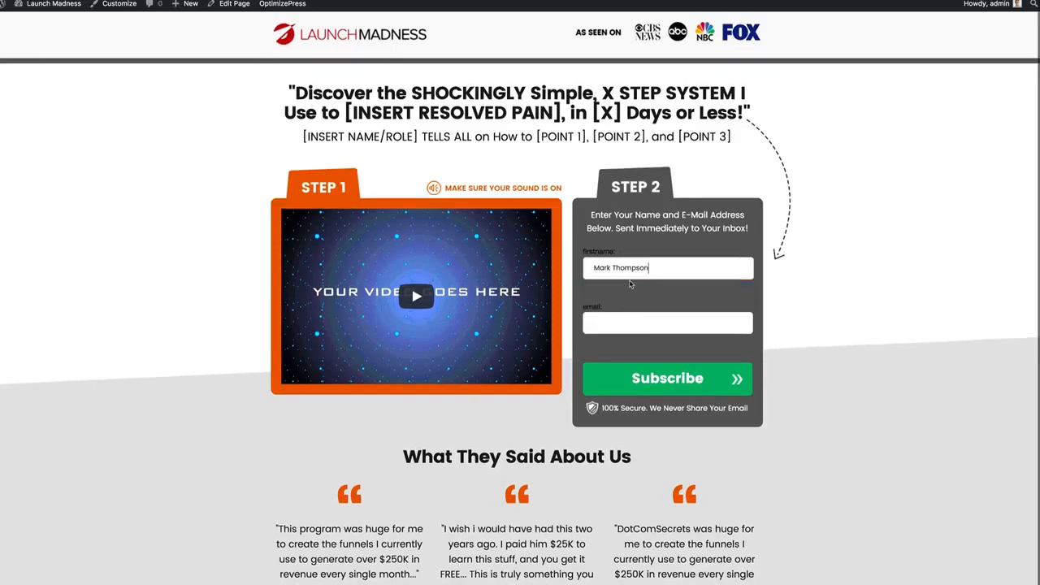
# Enter a test email address in the opt-in form, subscribe, and agree to send the information over the insecure connection.
pyautogui.press('Tab')
pyautogui.click(632, 317)
pyautogui.write('mark@t')
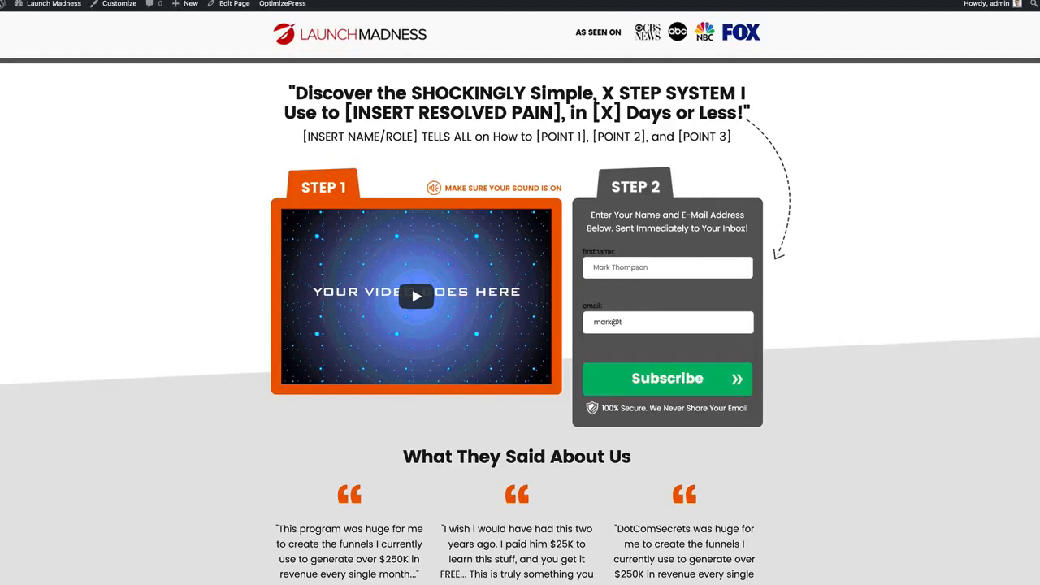
pyautogui.press('BackSpace')
pyautogui.write('fakedomain.com')
pyautogui.click(723, 387)
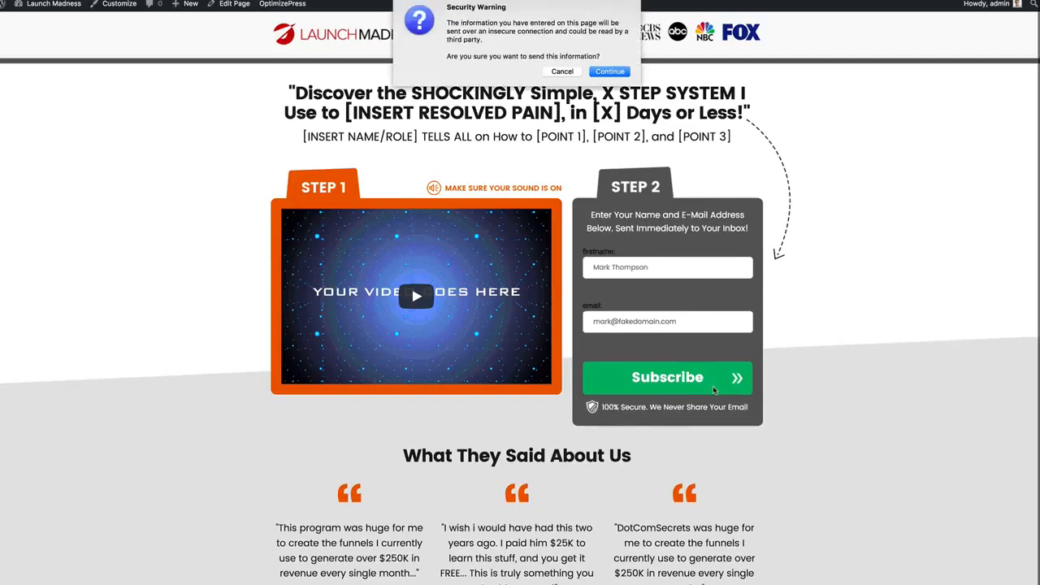
pyautogui.click(604, 75)
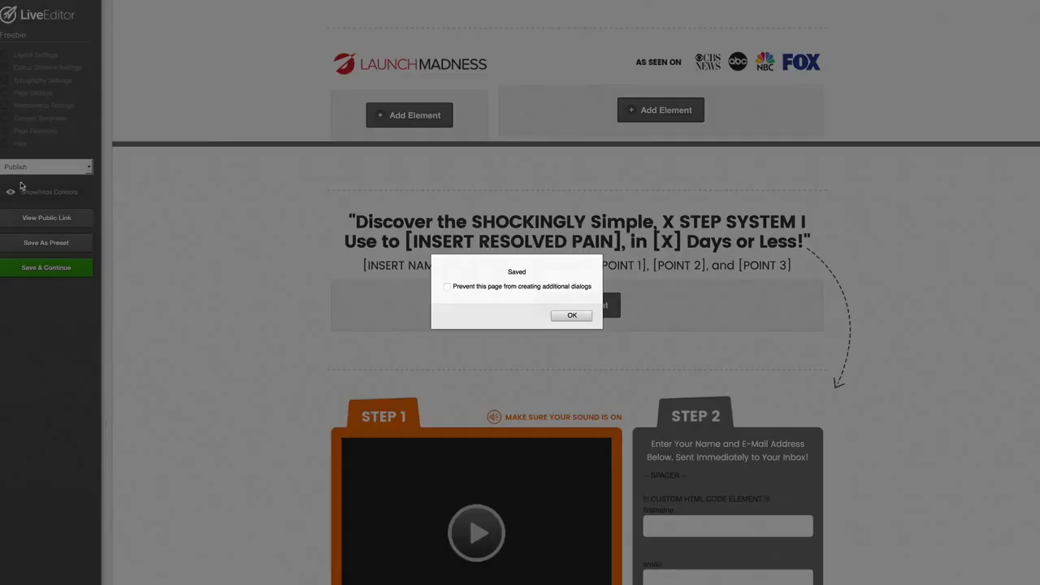
# Dismiss the save message in LiveEditor and view the public Freebie page to check for the social proof notification.
pyautogui.click(571, 317)
pyautogui.click(47, 218)
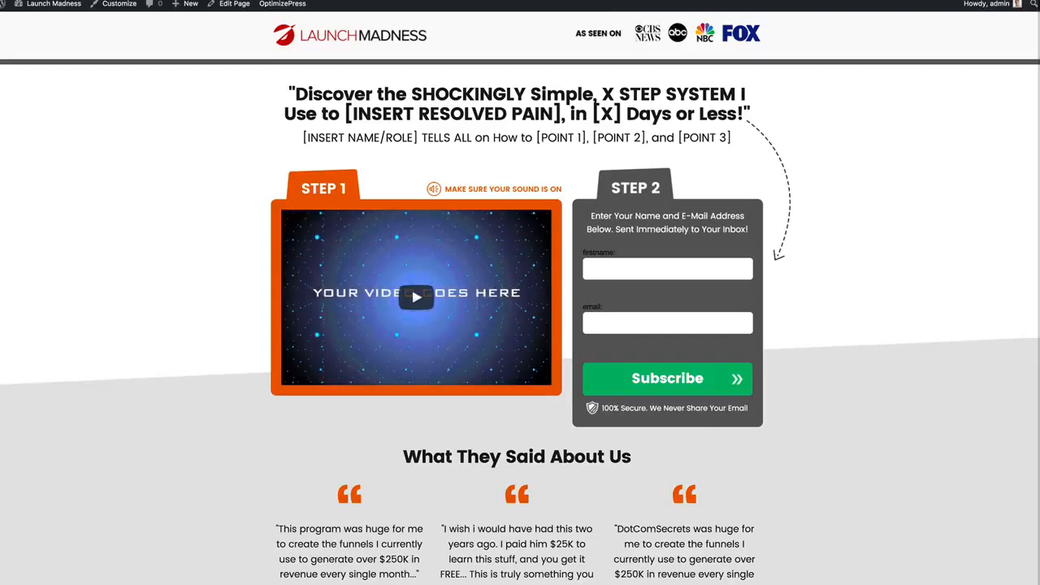
pyautogui.scroll(-5, 520, 293)
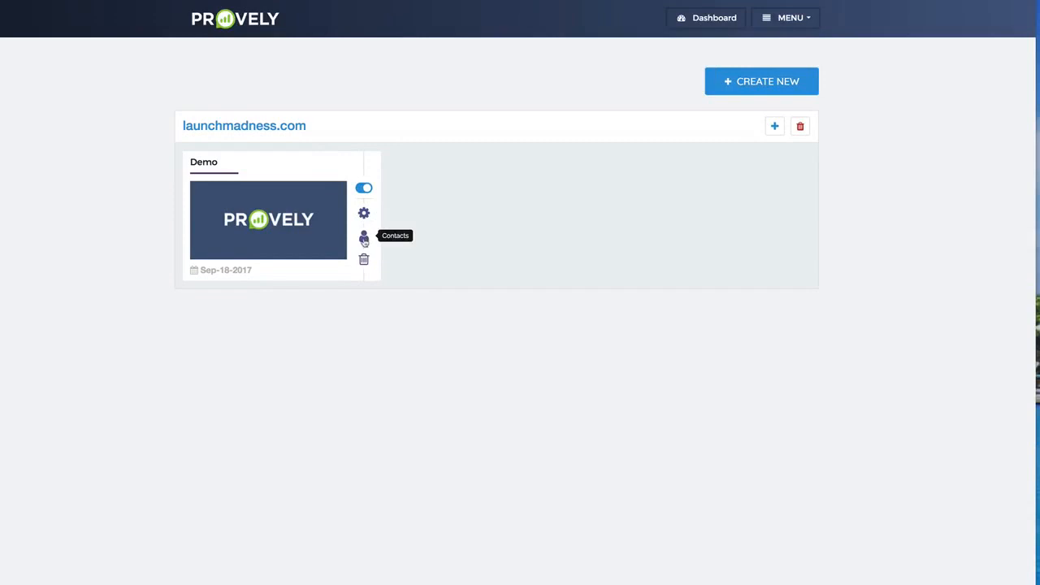
# Switch to the Provely dashboard, view the Demo campaign's contact list, and return to the campaign overview.
pyautogui.rightClick(364, 242)
pyautogui.click(372, 237)
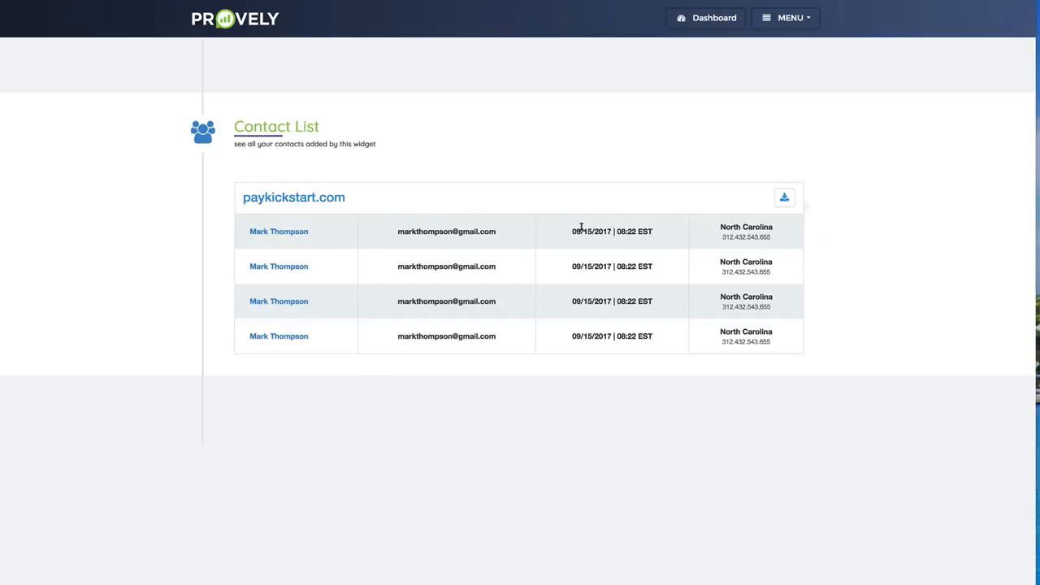
pyautogui.hotkey('alt', 'Left')
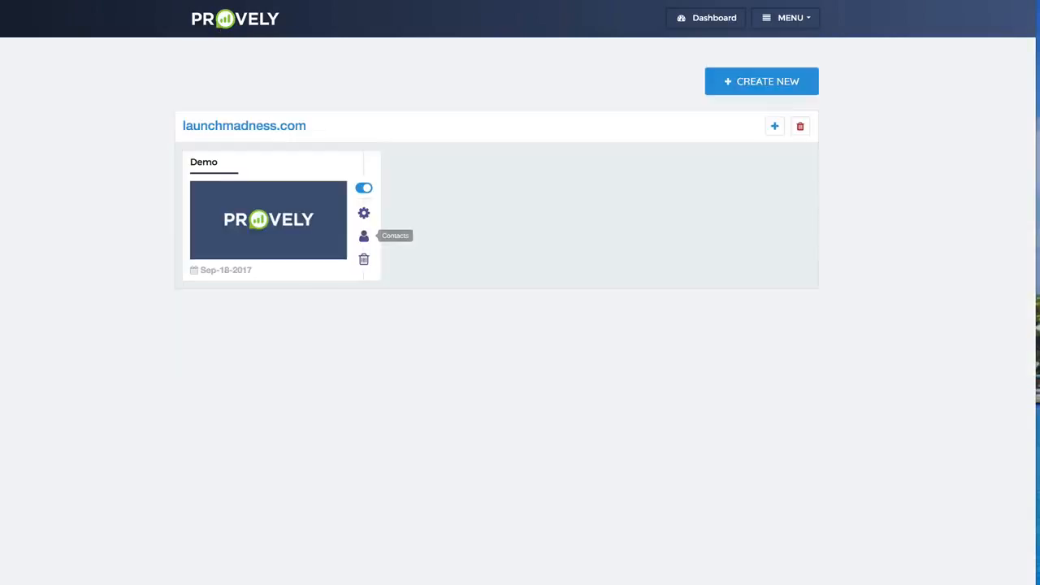